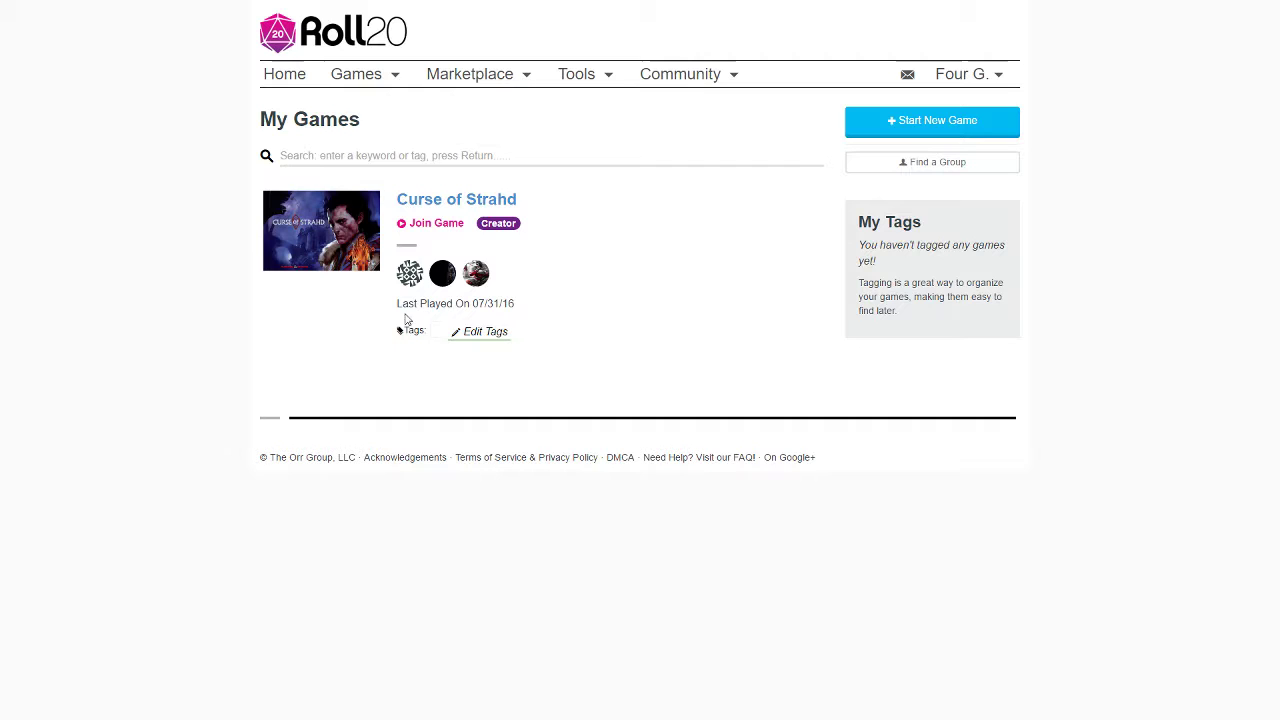
# Start a new game and name it "Test D&D Campaign".
pyautogui.click(894, 126)
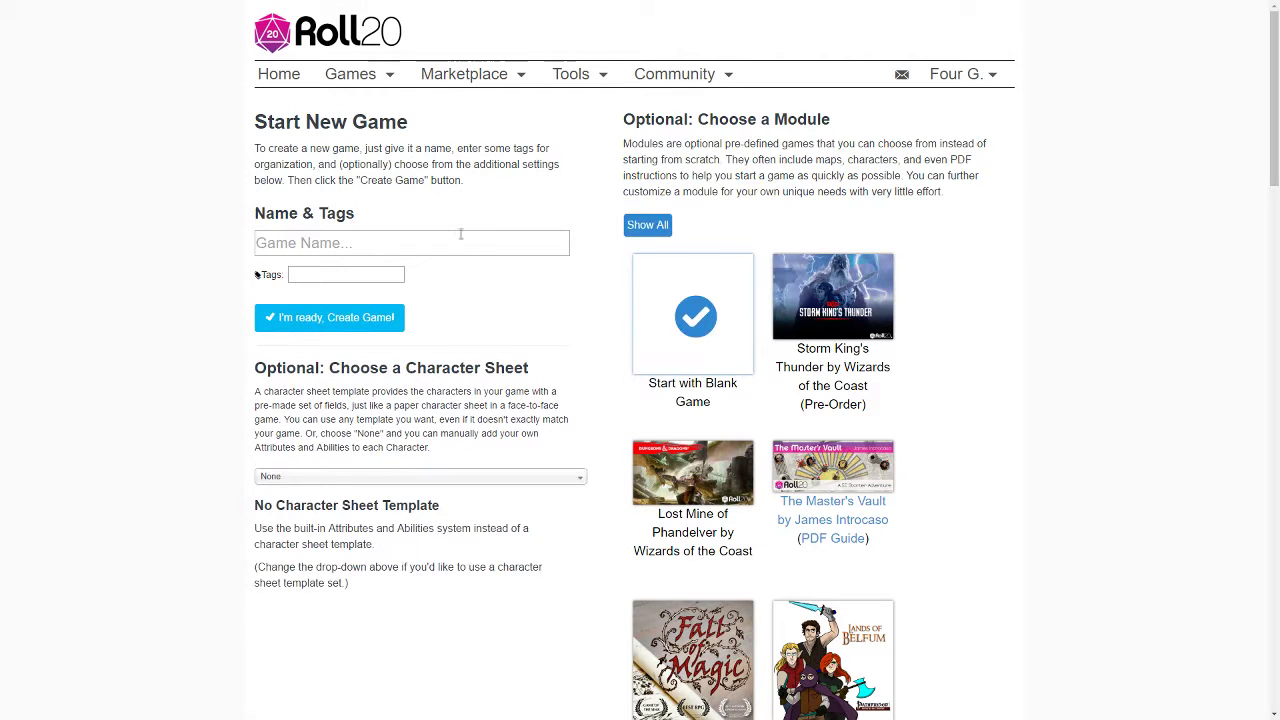
pyautogui.click(454, 239)
pyautogui.write('Te')
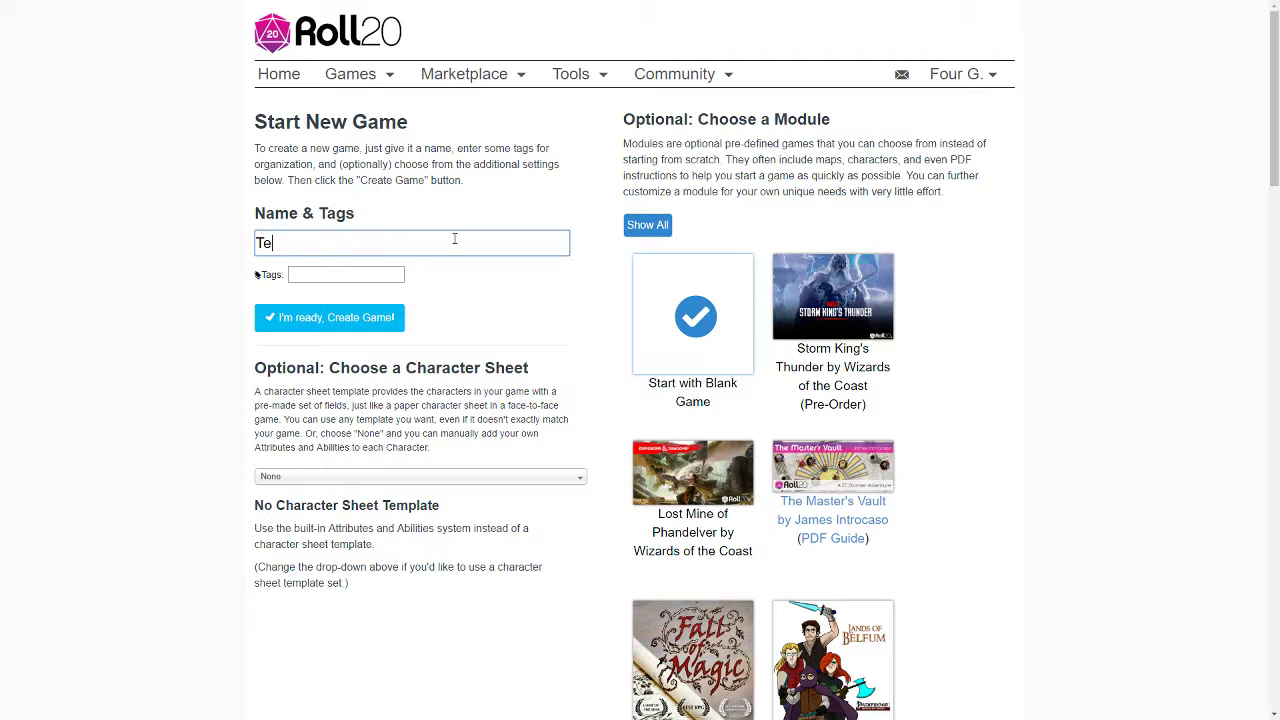
pyautogui.write('st D&D Campaign')
# Choose 5th Edition (OGL by Roll20) as the character sheet template, review its preview and create the game.
pyautogui.click(334, 476)
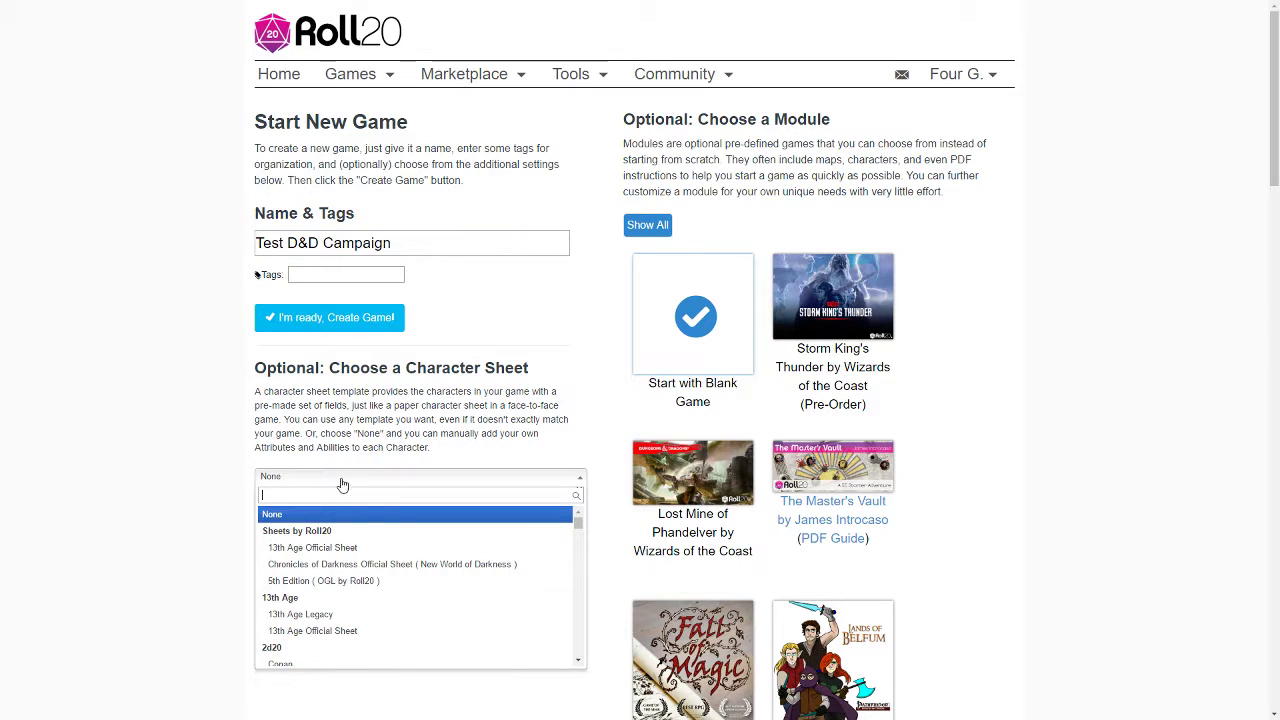
pyautogui.click(328, 586)
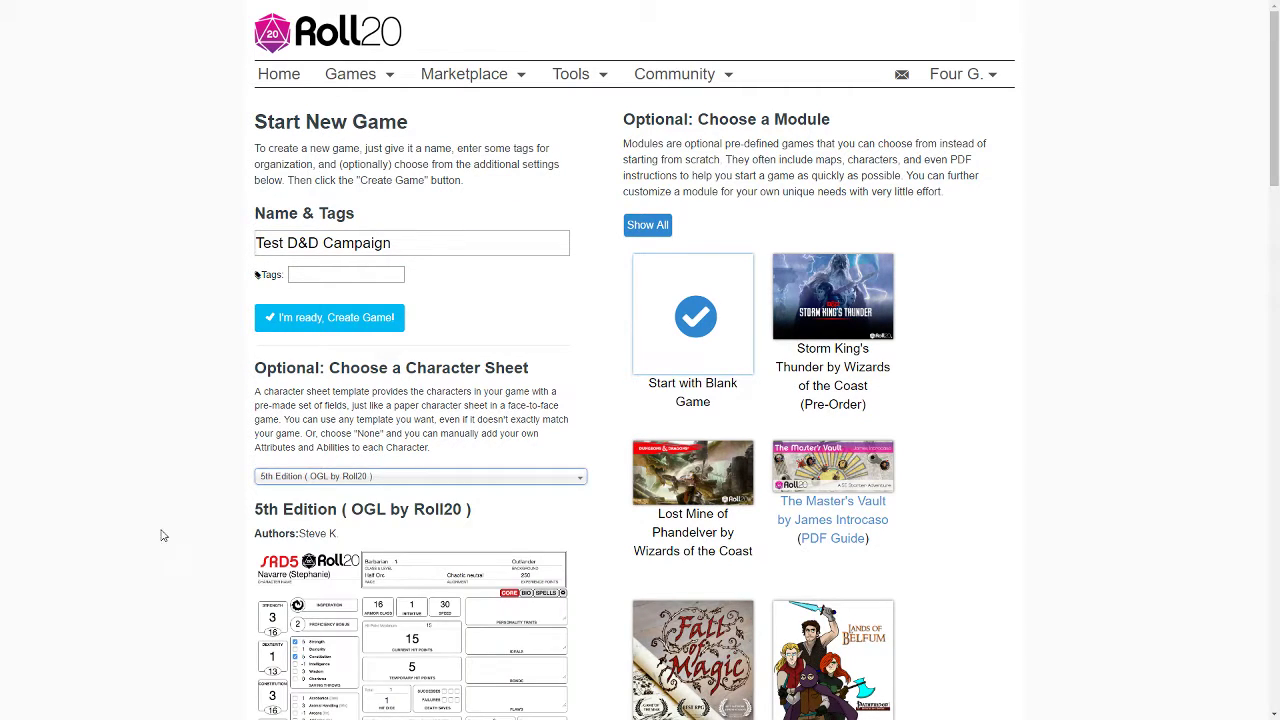
pyautogui.scroll(-2, 165, 530)
pyautogui.scroll(1, 165, 530)
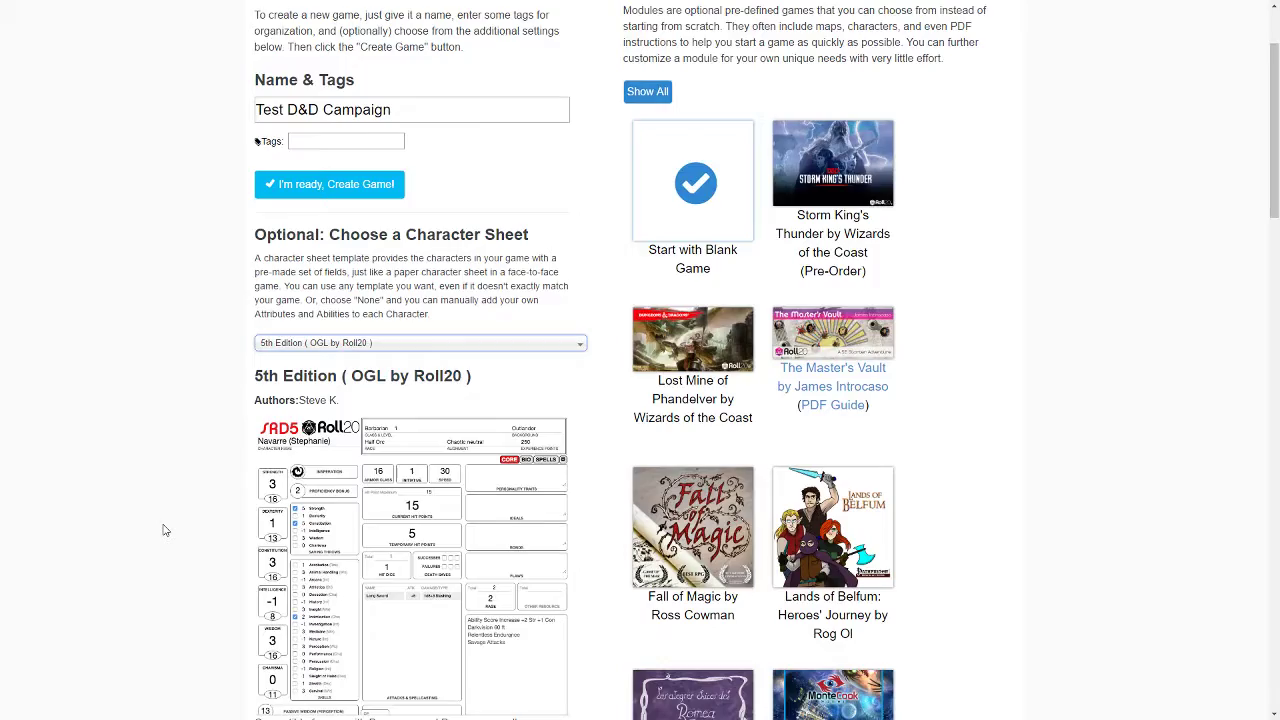
pyautogui.scroll(-3, 165, 530)
pyautogui.scroll(-3, 165, 530)
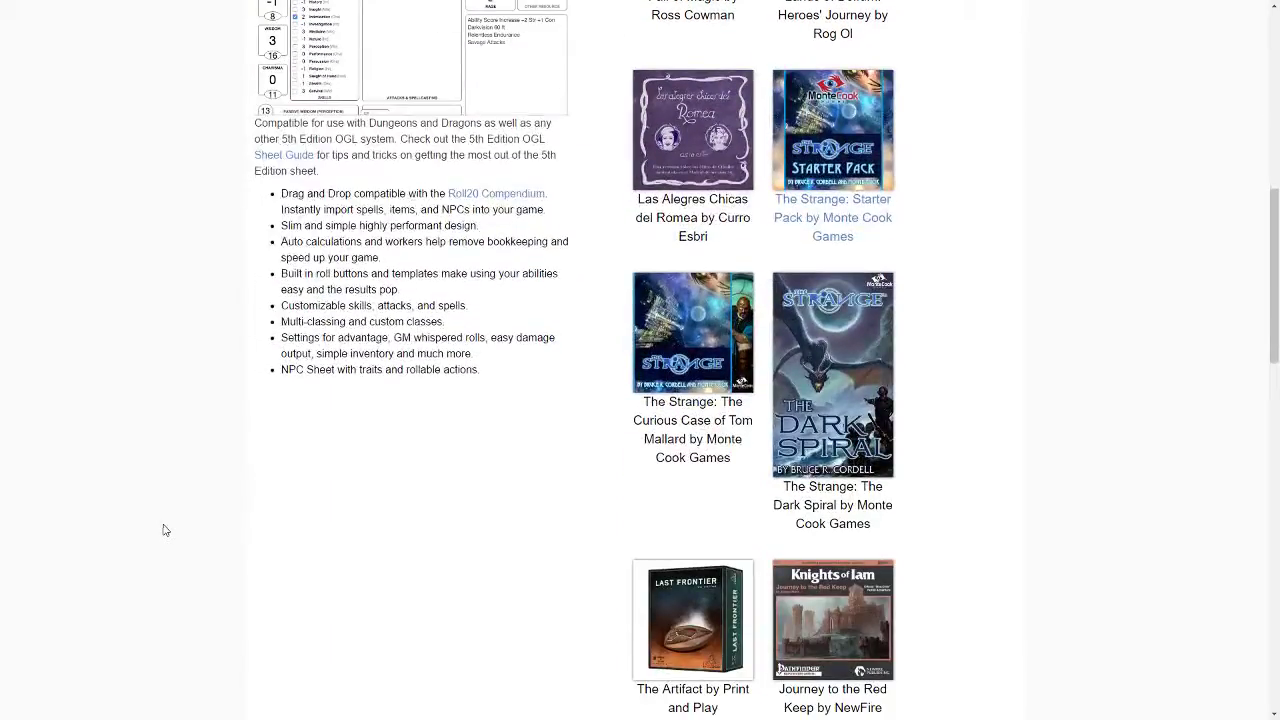
pyautogui.scroll(7, 165, 530)
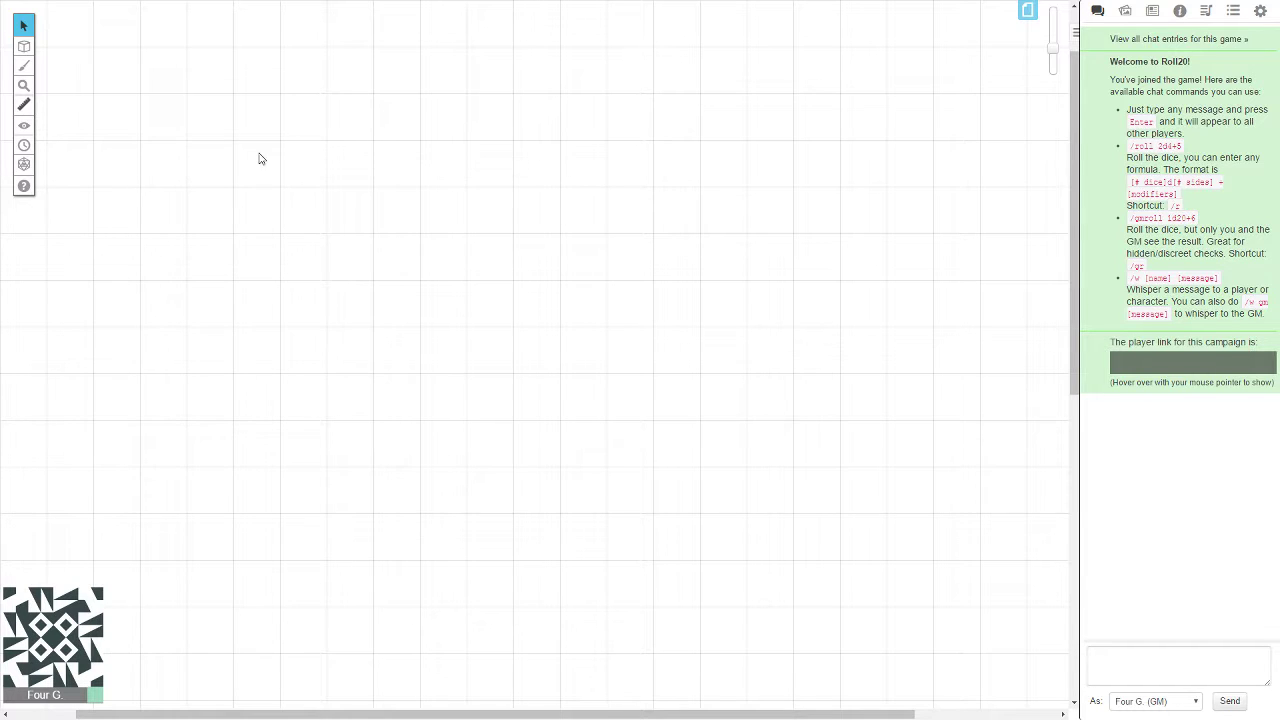
# Show the page overview with the Start page and hide it again.
pyautogui.moveTo(20, 27)
pyautogui.moveTo(416, 243); pyautogui.dragTo(372, 258)
pyautogui.click(1028, 12)
pyautogui.moveTo(190, 51)
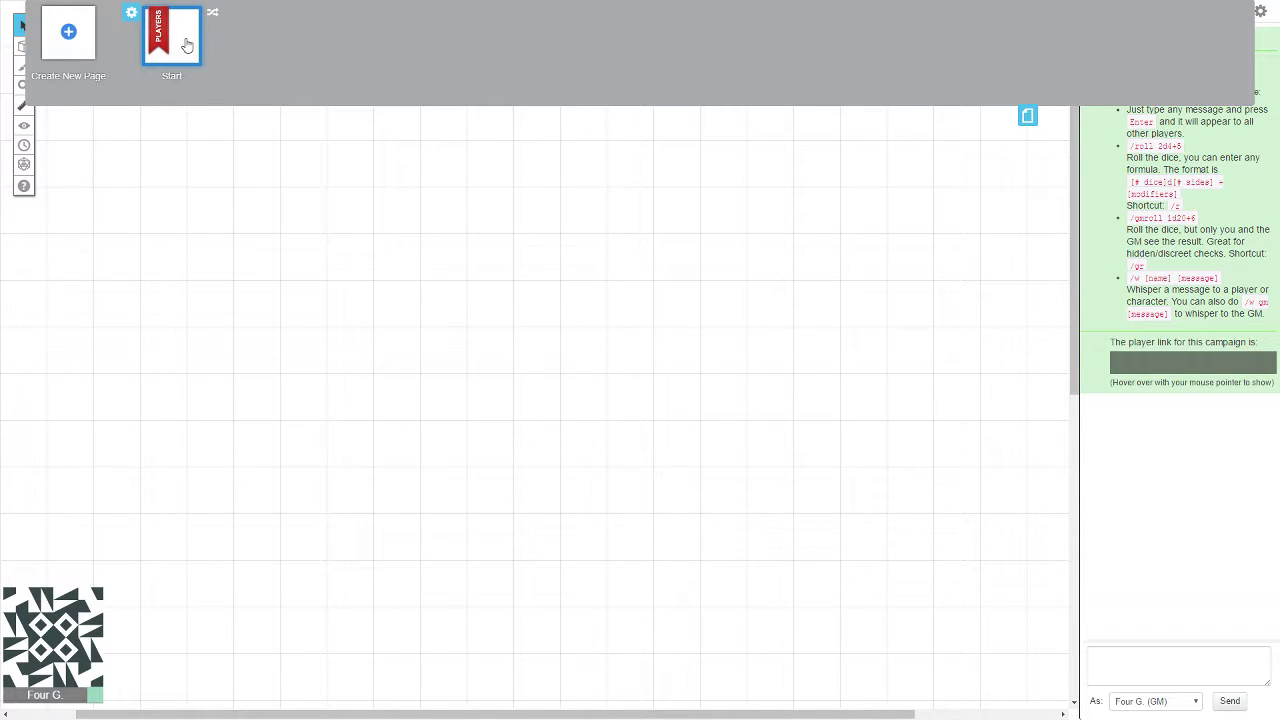
pyautogui.click(1028, 119)
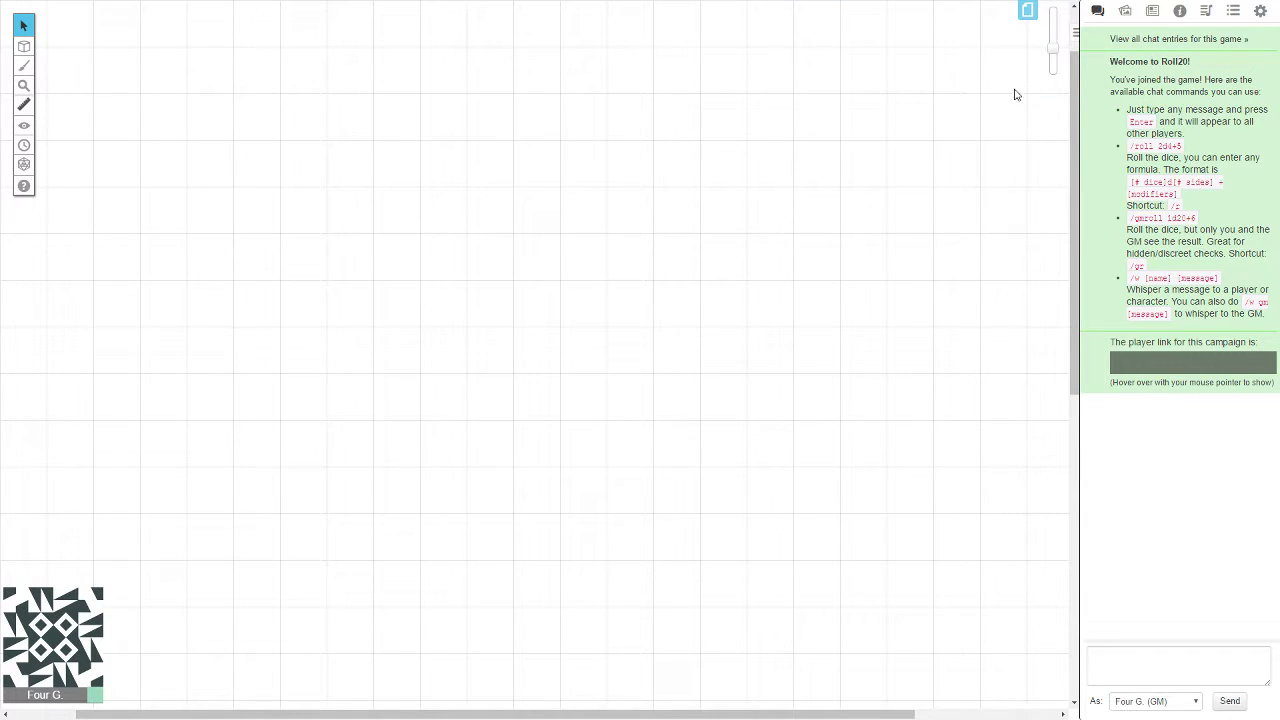
pyautogui.click(1028, 11)
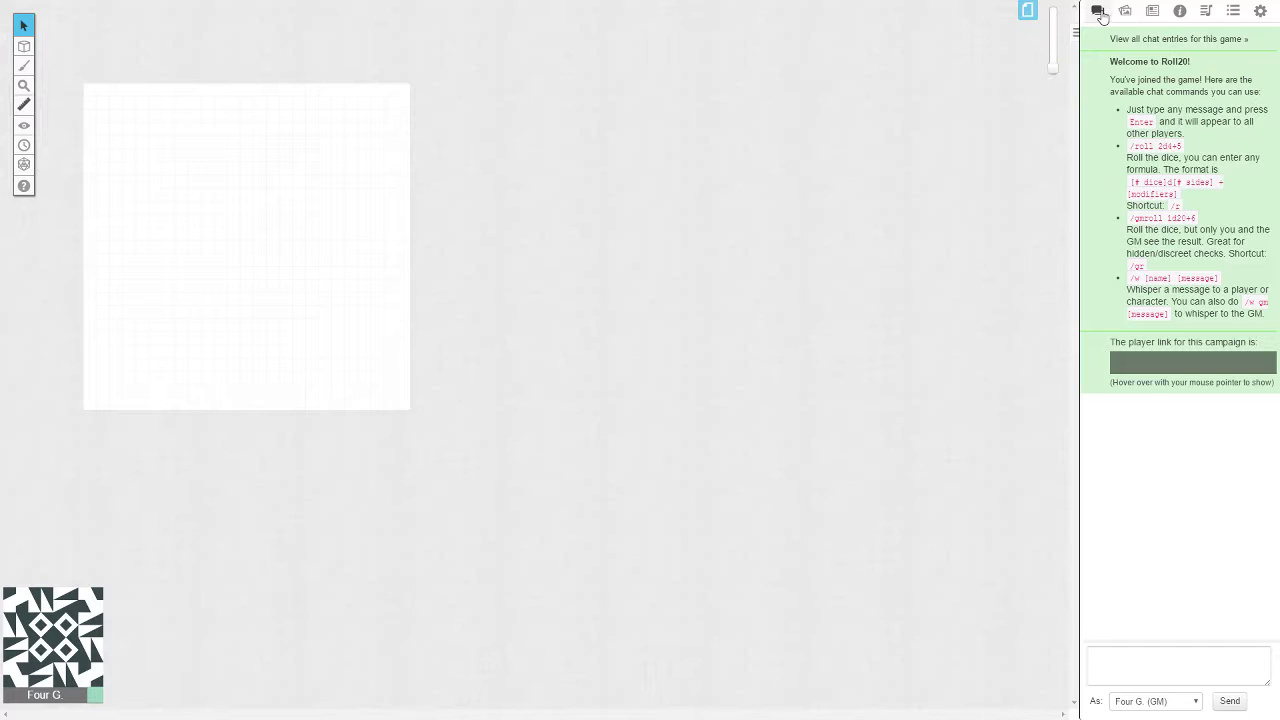
# Look up the Fighter class in the 5th Edition SRD compendium, read through its features and close the entry.
pyautogui.click(1098, 12)
pyautogui.click(1125, 11)
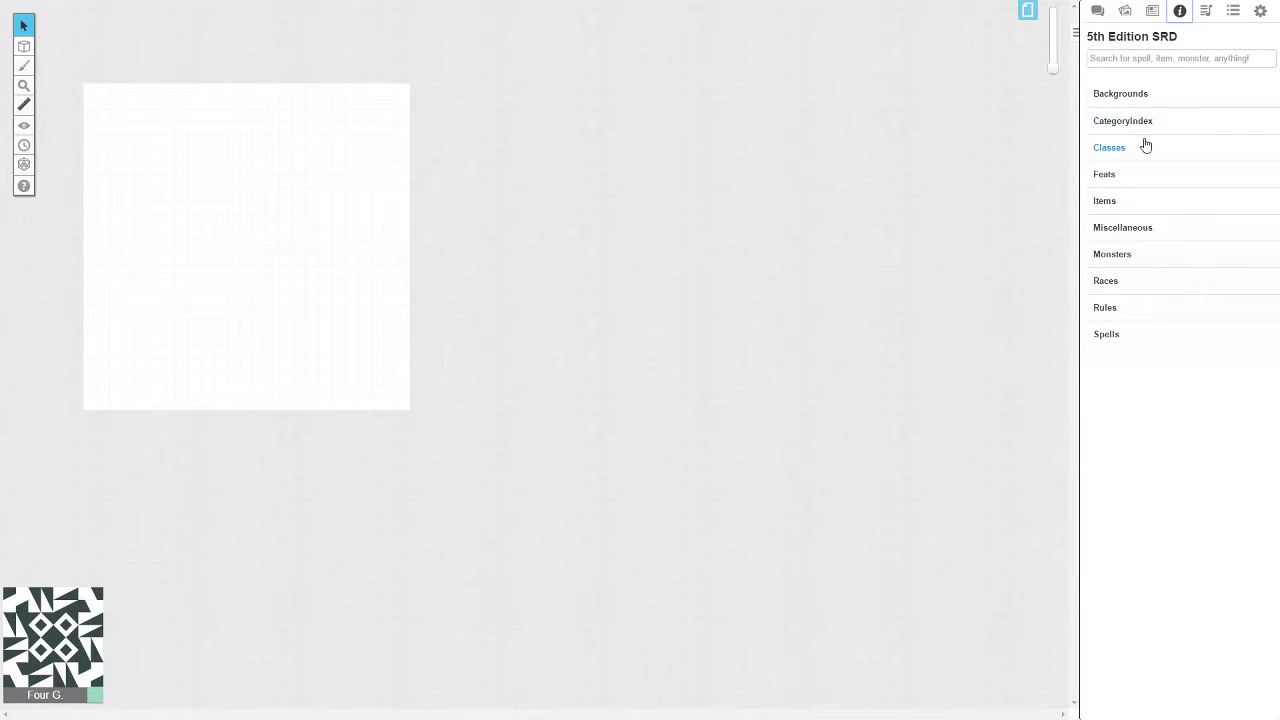
pyautogui.click(1115, 149)
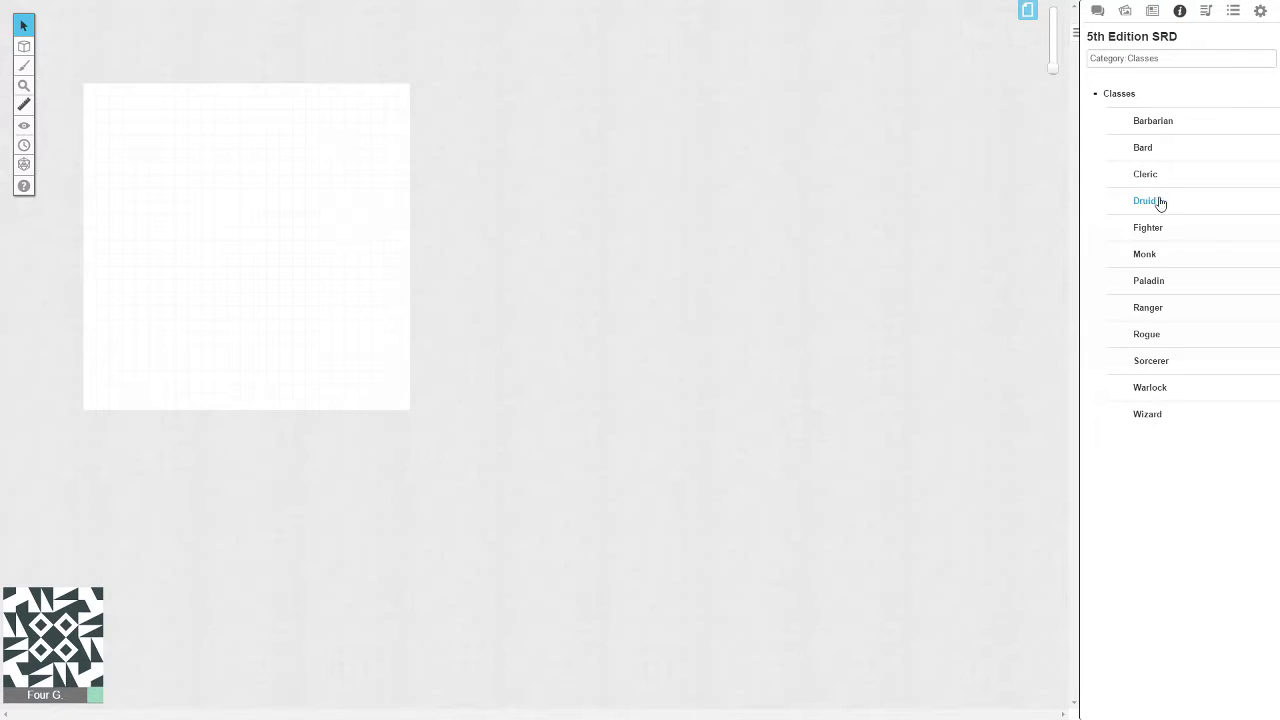
pyautogui.click(1160, 230)
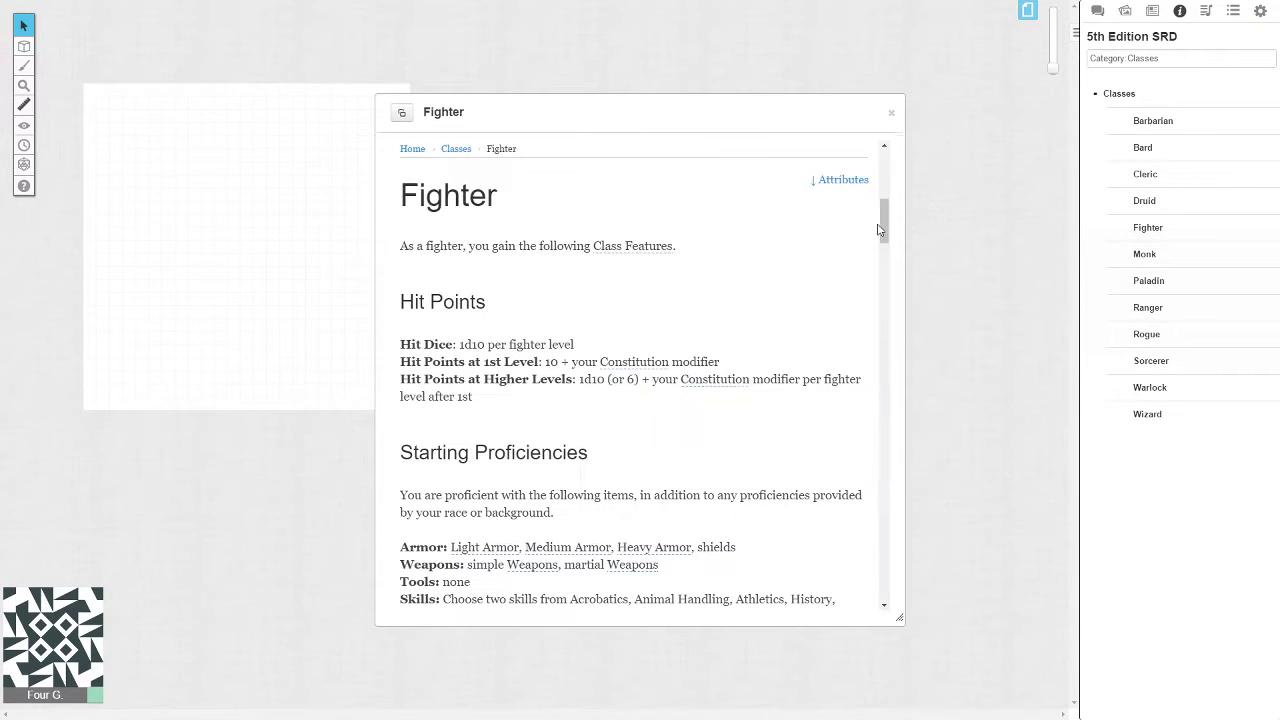
pyautogui.scroll(-3, 729, 275)
pyautogui.scroll(-15, 731, 272)
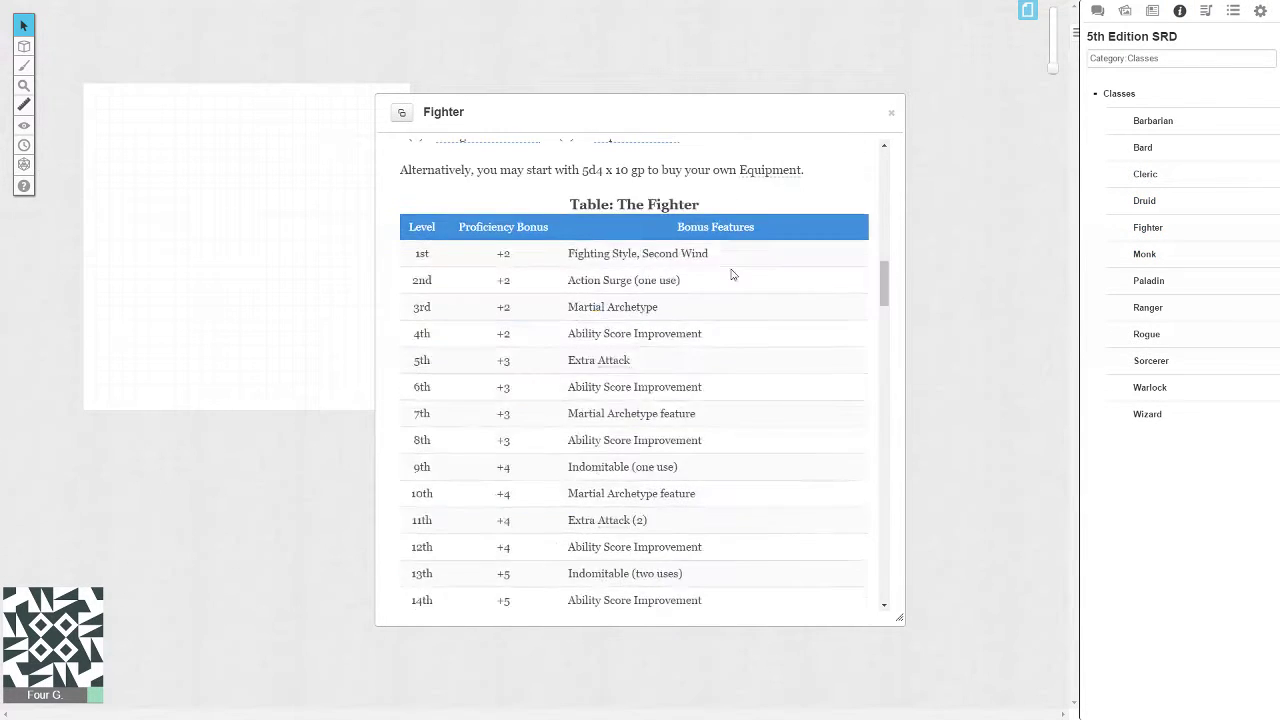
pyautogui.scroll(-15, 731, 271)
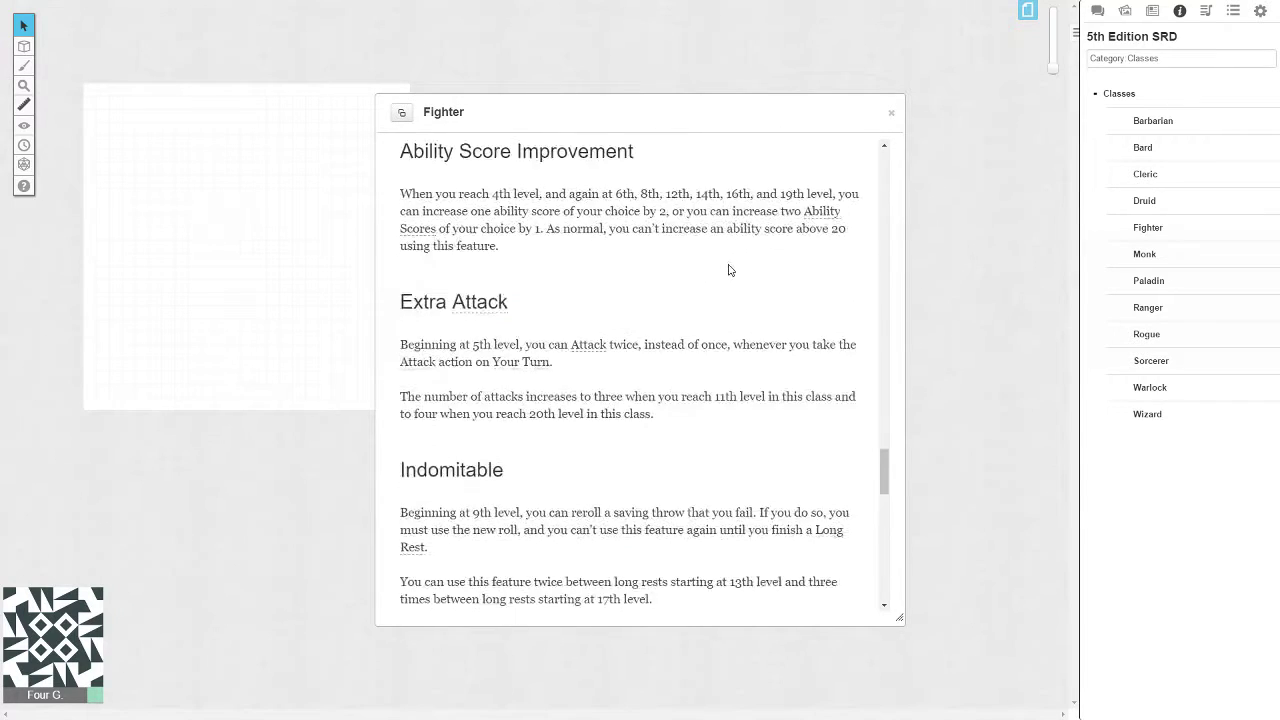
pyautogui.click(892, 115)
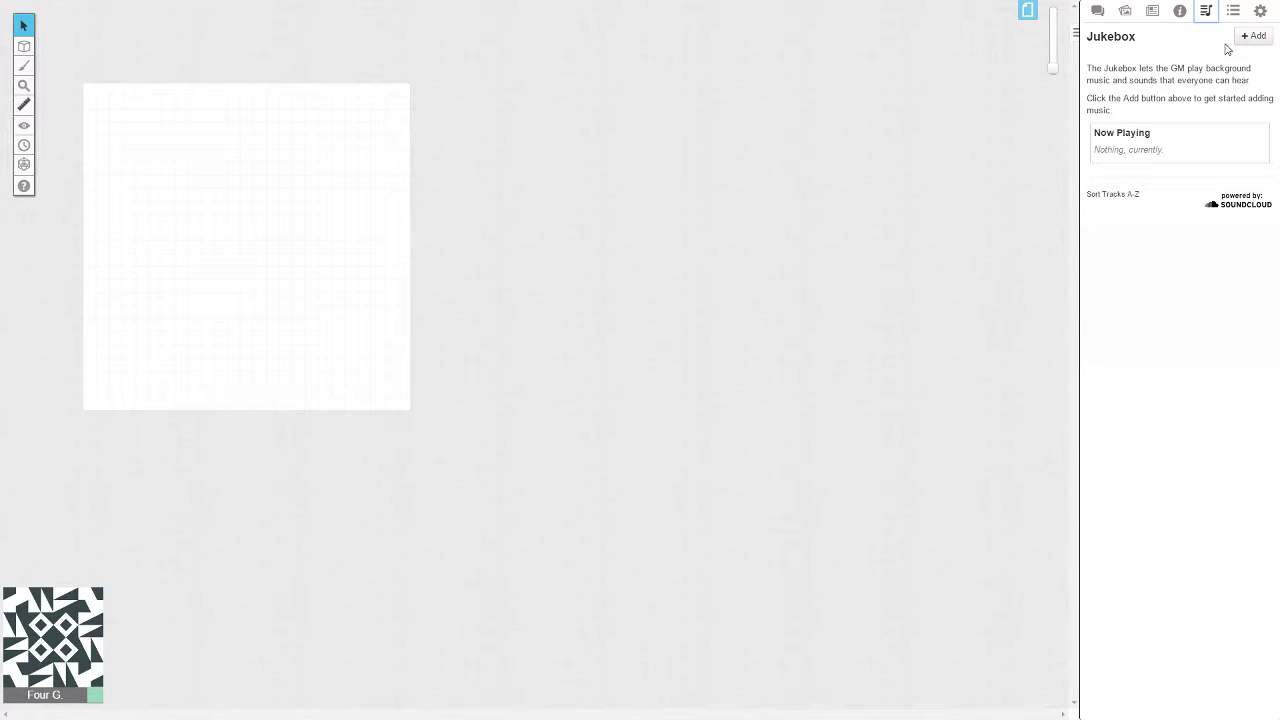
# Change the display name in the personal settings to DM and save it.
pyautogui.click(1233, 11)
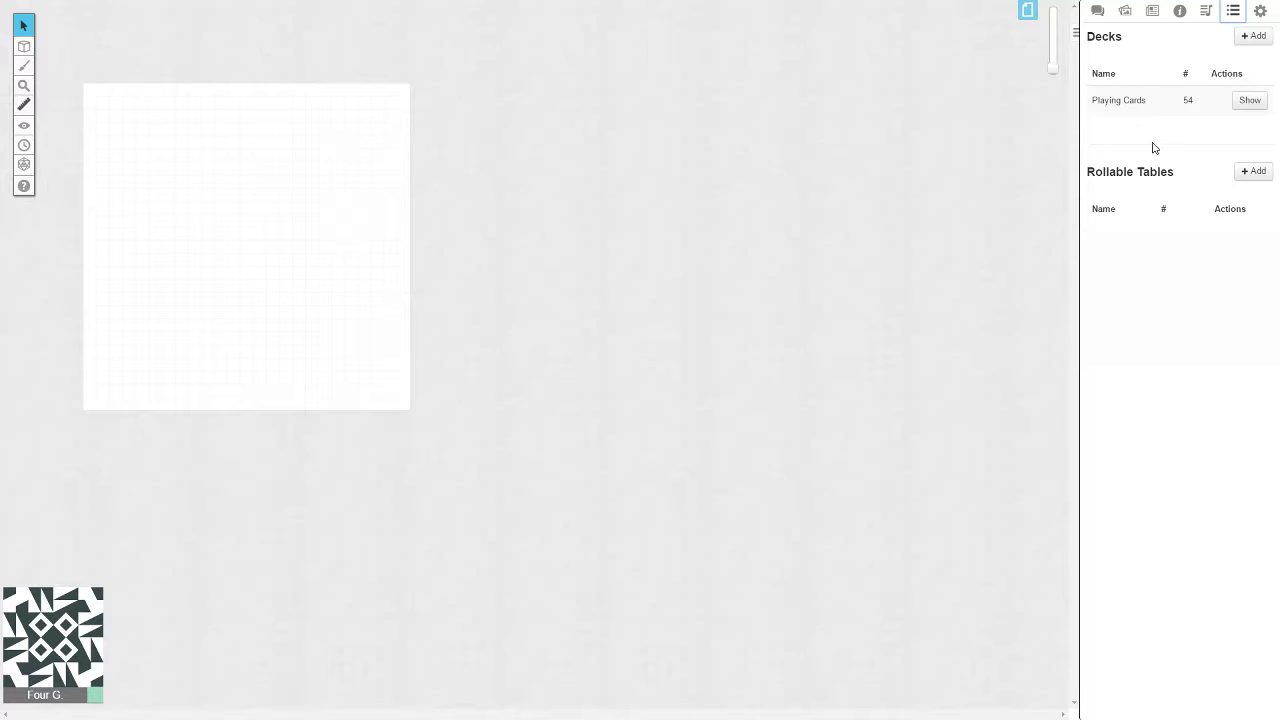
pyautogui.click(1259, 12)
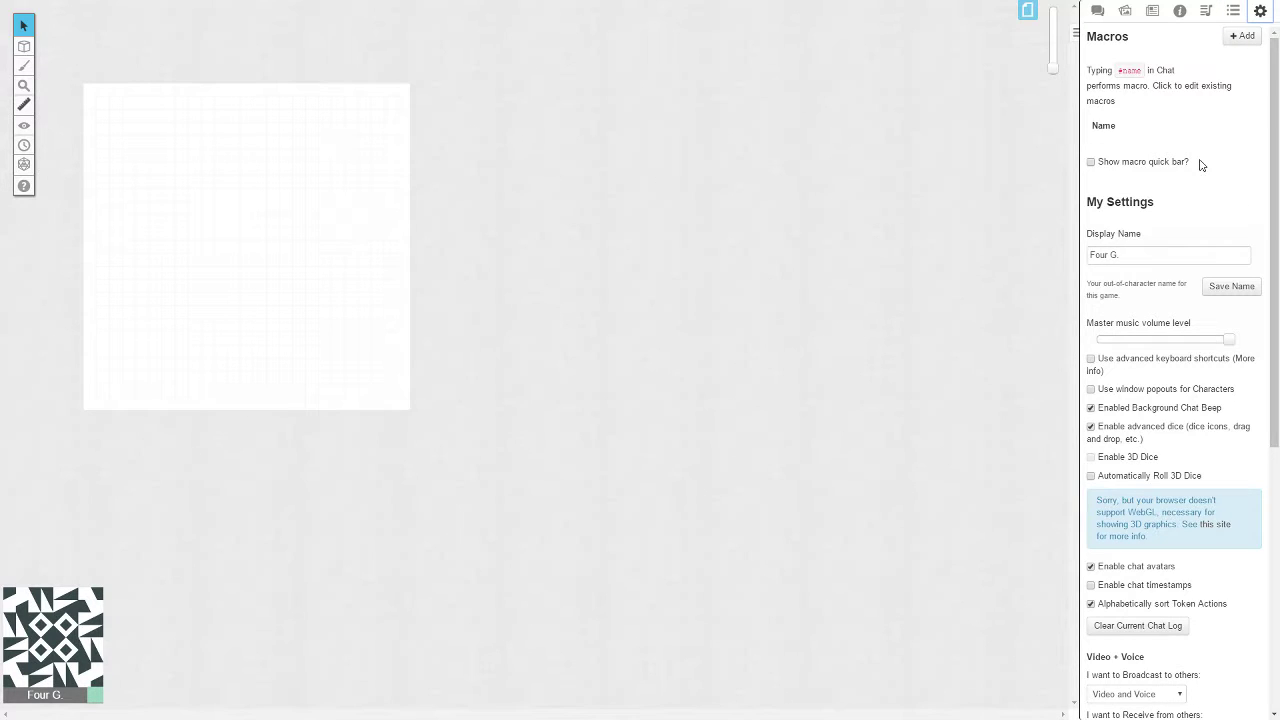
pyautogui.tripleClick(1137, 253)
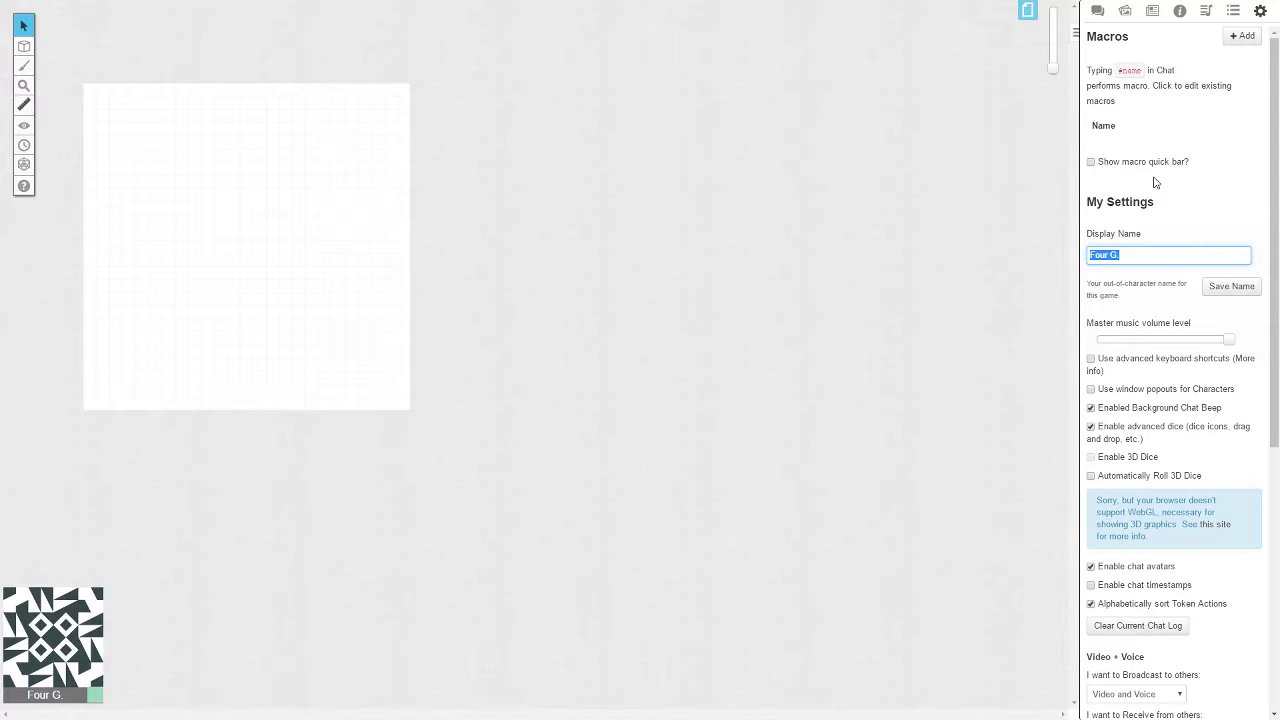
pyautogui.write('DM')
pyautogui.click(1228, 287)
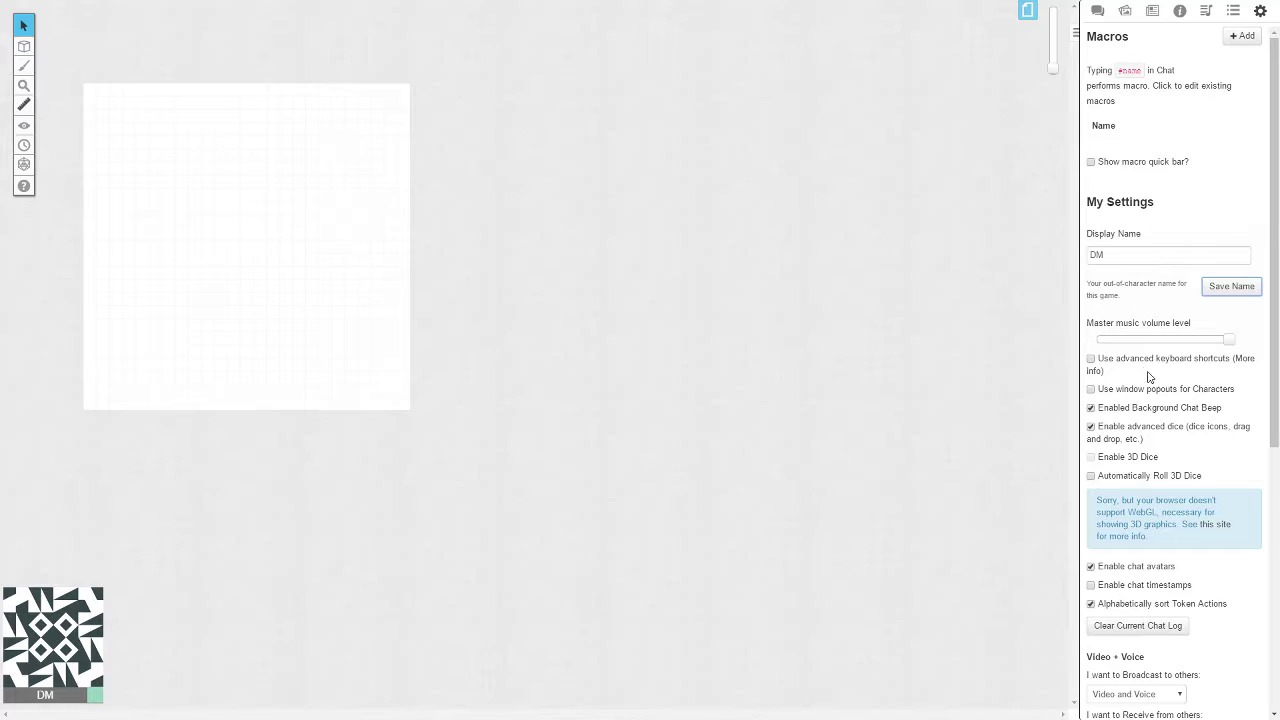
# Set the Video/Player Avatar Size to Names Only and collapse the sidebar.
pyautogui.scroll(-2, 1150, 376)
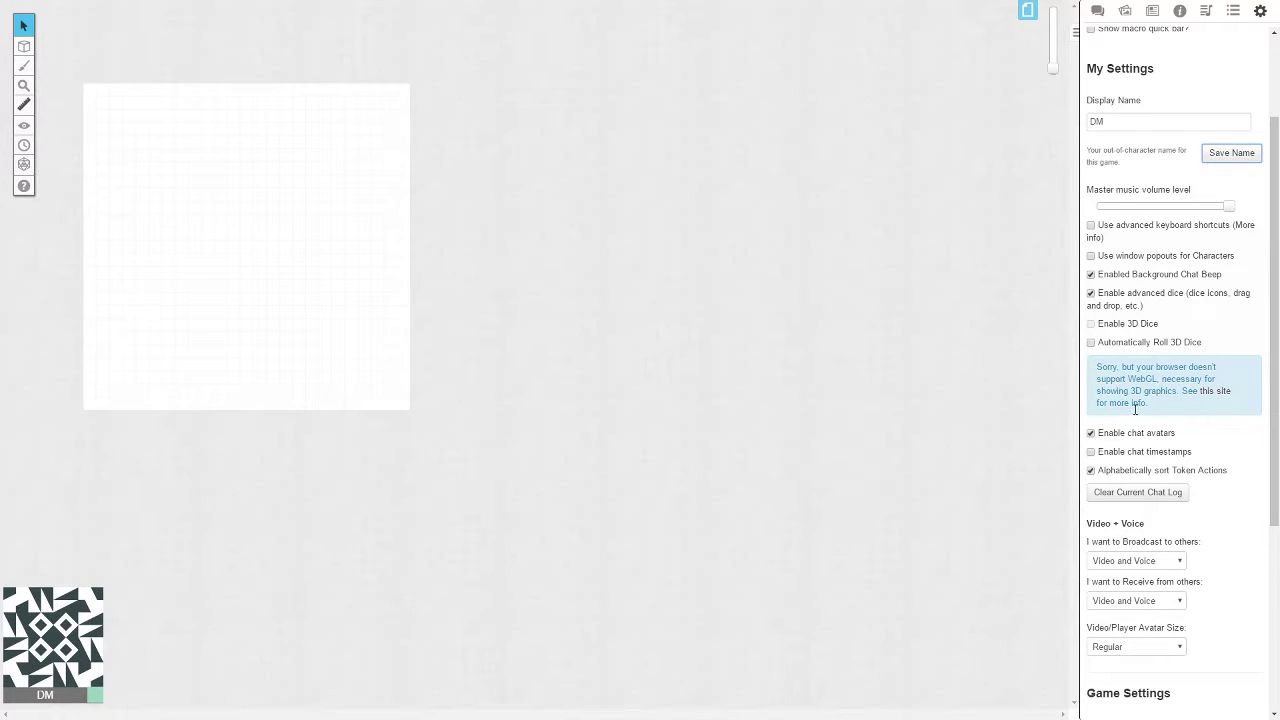
pyautogui.scroll(-3, 1185, 424)
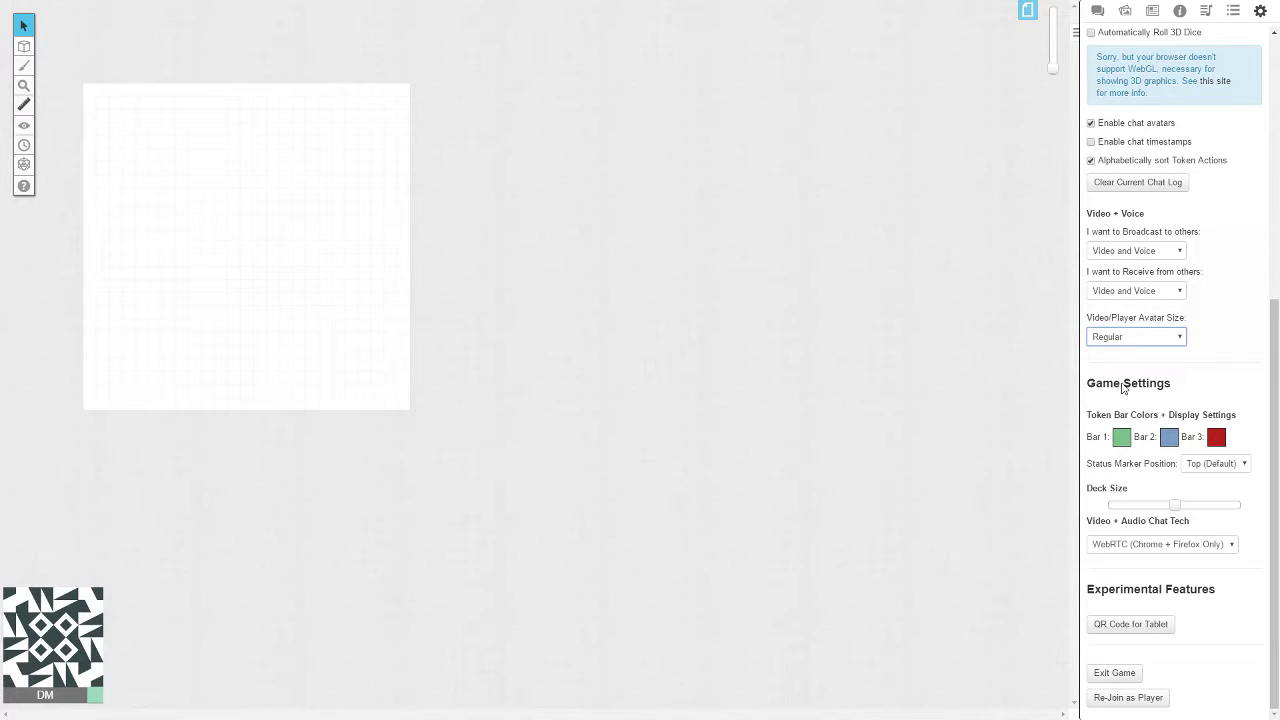
pyautogui.press('Down')
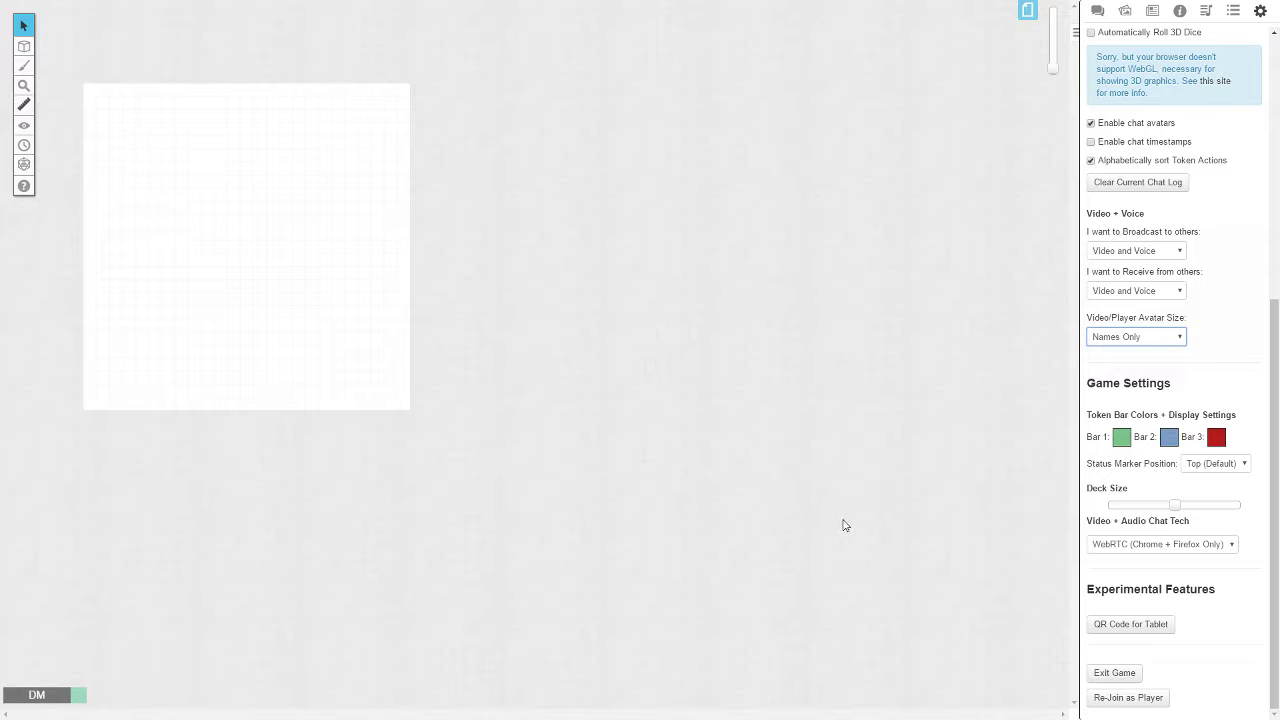
pyautogui.click(1220, 344)
pyautogui.scroll(5, 1175, 350)
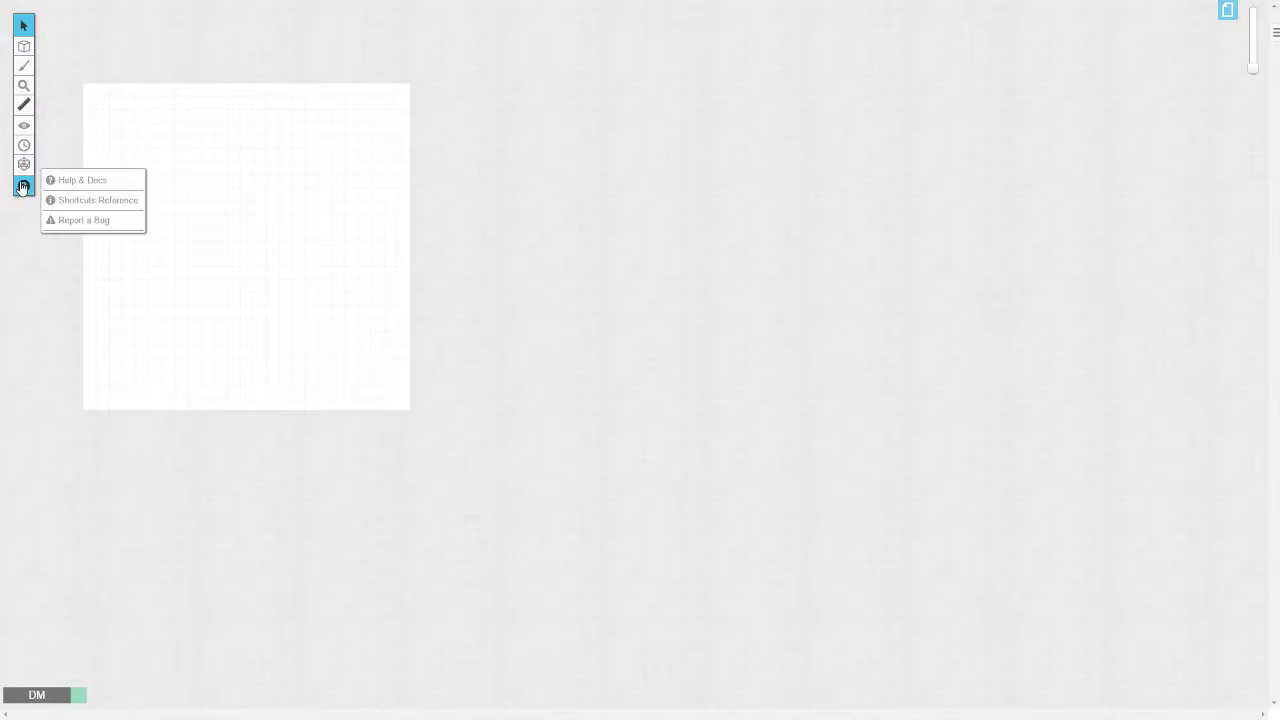
# Move around the page grid with the Pan View tool to inspect its edges.
pyautogui.moveTo(24, 46)
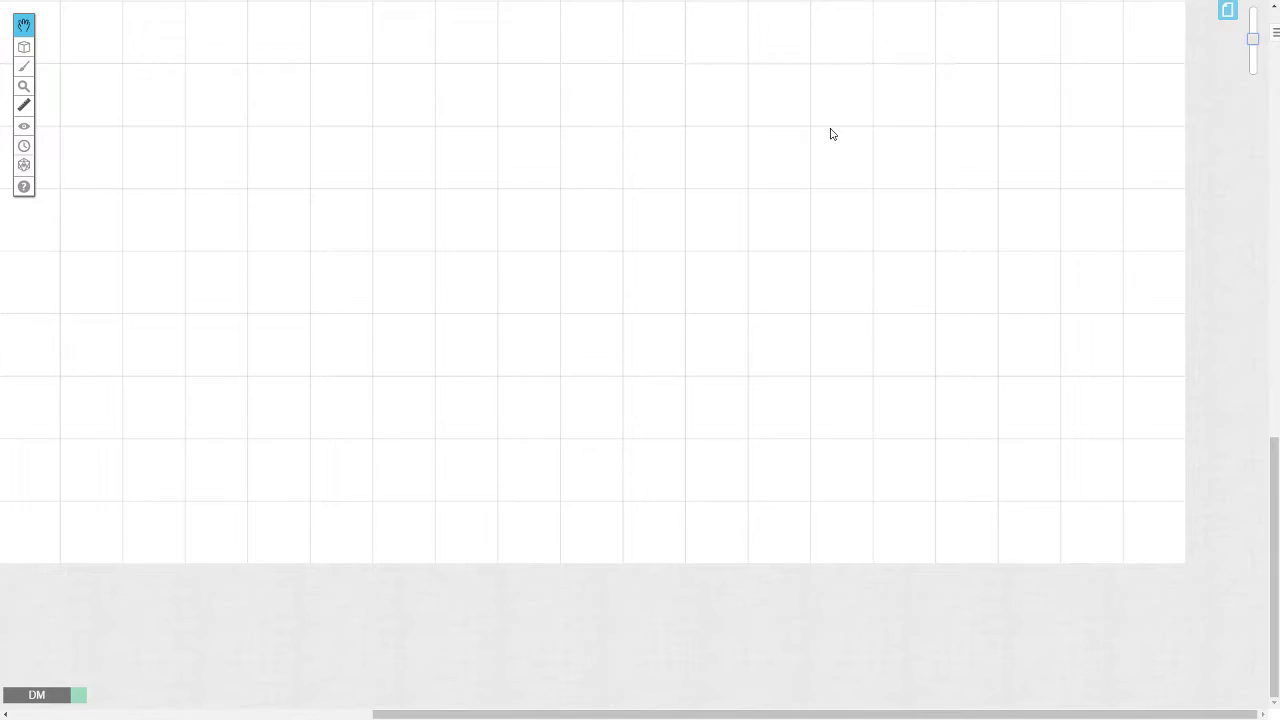
pyautogui.scroll(5, 815, 180)
pyautogui.scroll(5, 591, 129)
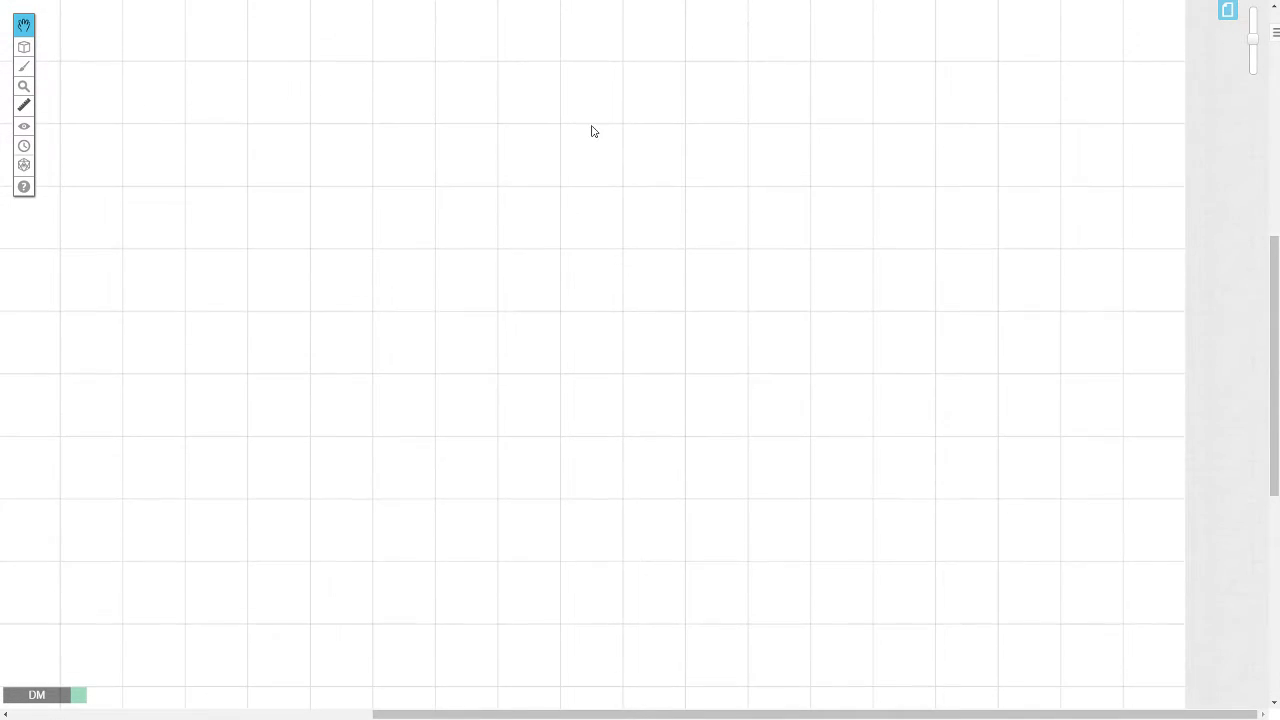
pyautogui.hscroll(-3, 446, 197)
pyautogui.hscroll(-5, 628, 253)
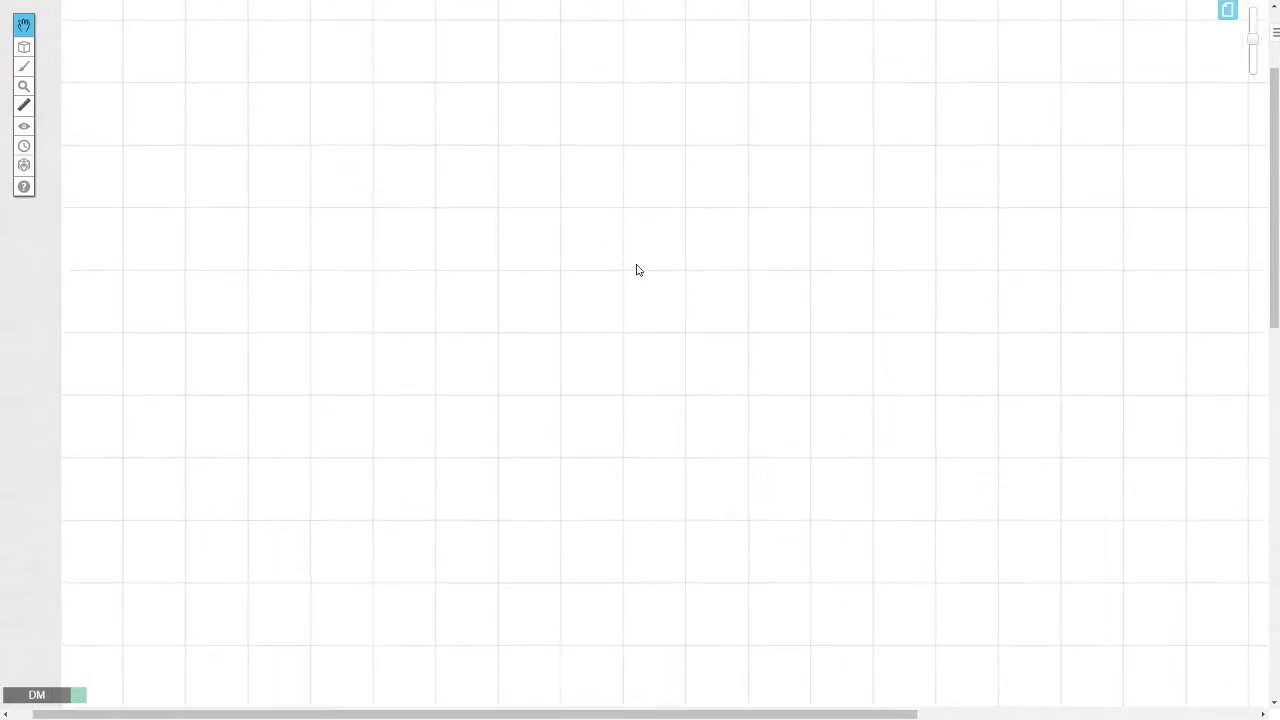
pyautogui.hscroll(6, 726, 289)
pyautogui.hscroll(1, 267, 147)
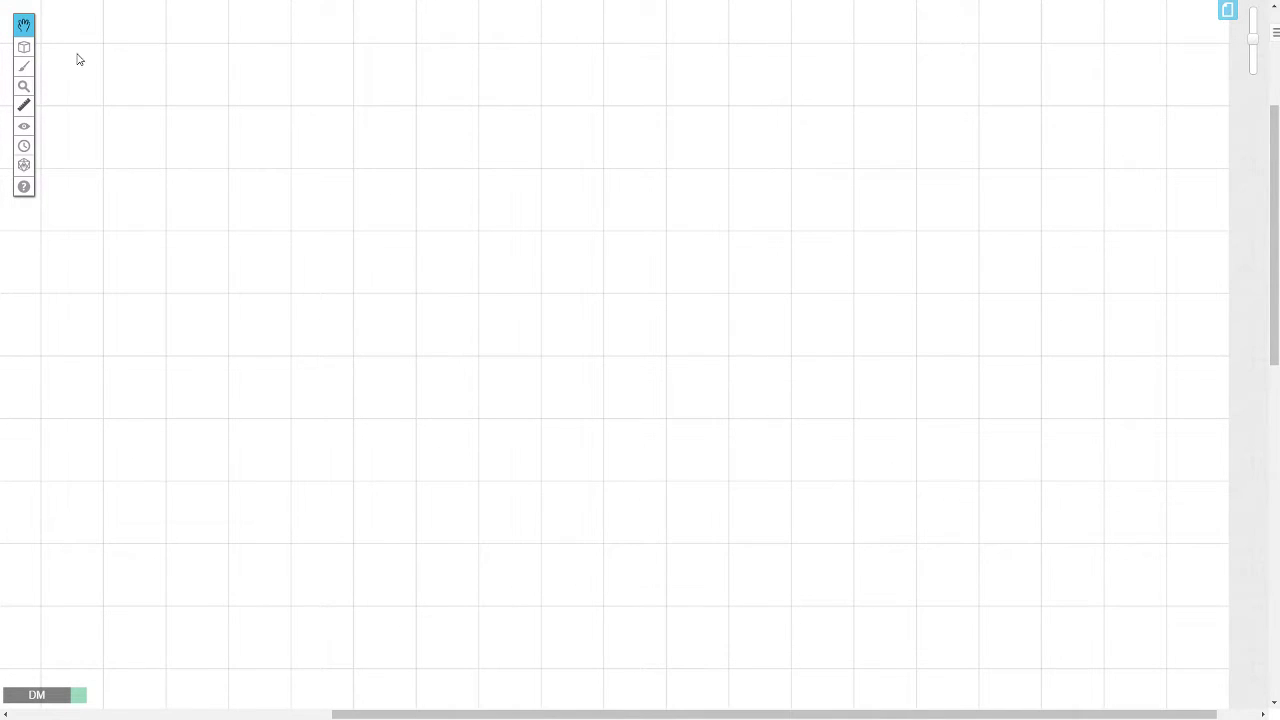
# Switch back to the Select/Move tool and pan around the empty page grid in all directions.
pyautogui.click(22, 28)
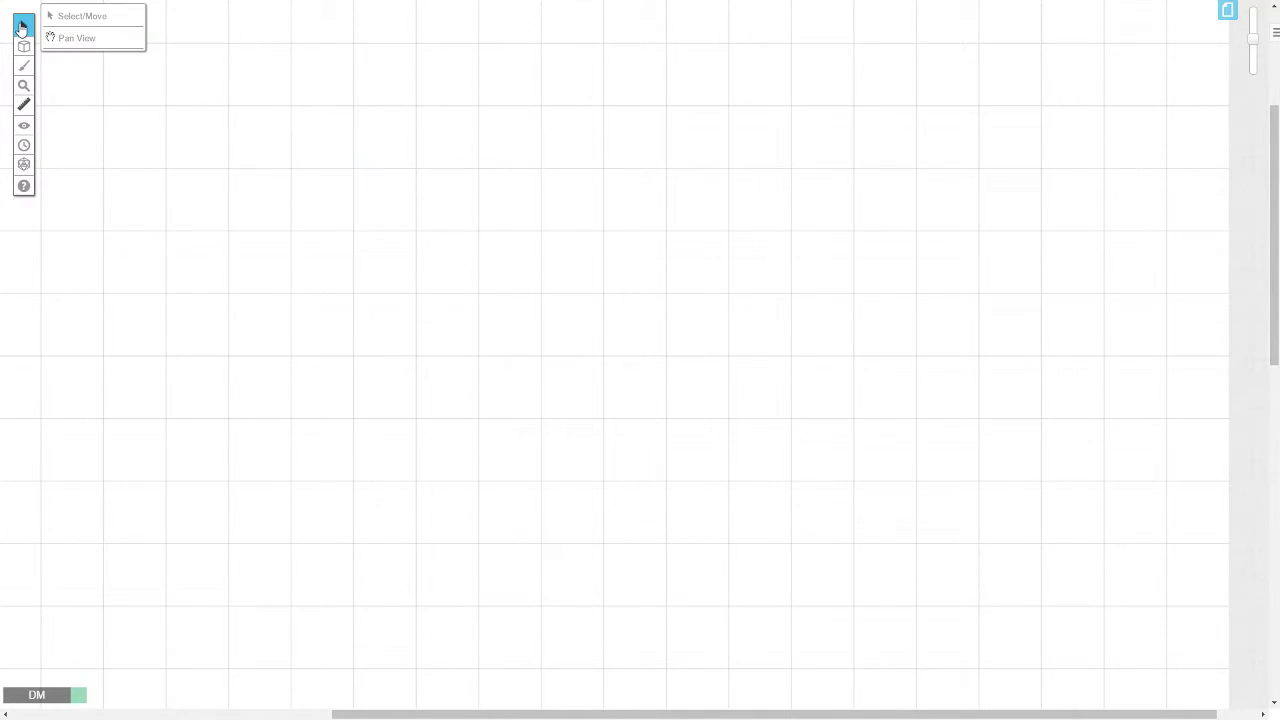
pyautogui.hscroll(-10, 220, 127)
pyautogui.scroll(5, 280, 163)
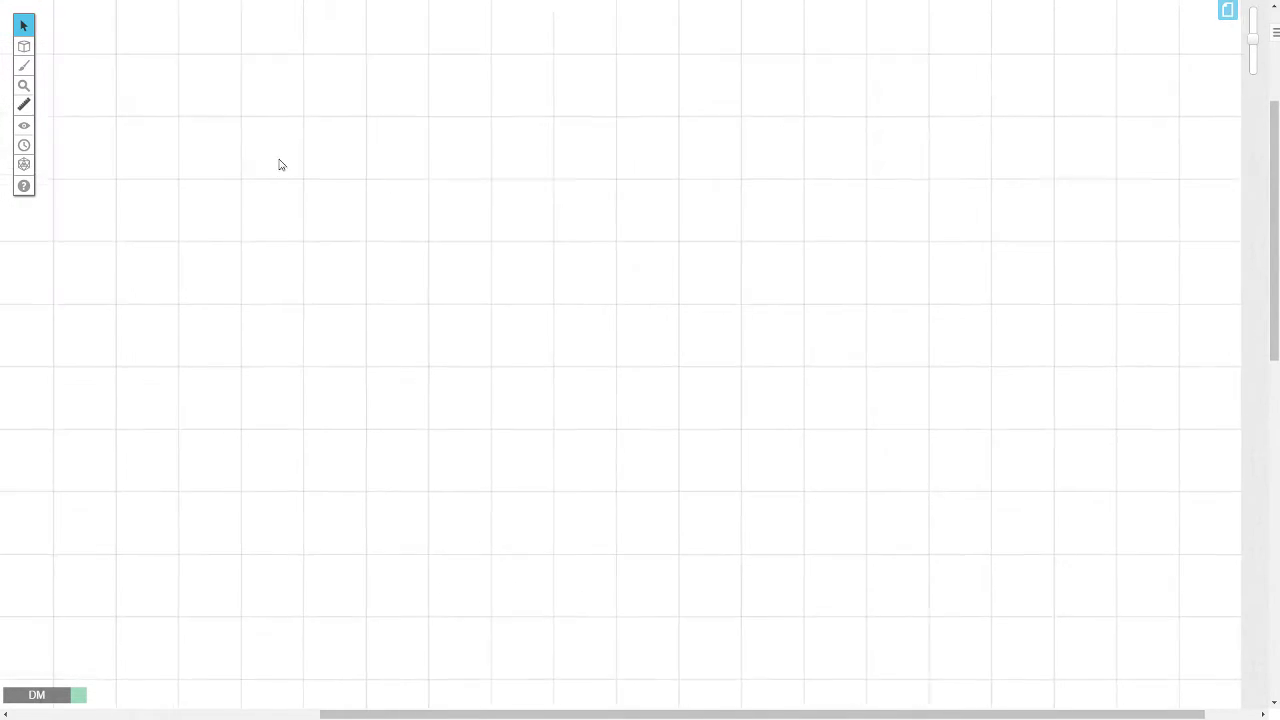
pyautogui.scroll(-5, 530, 238)
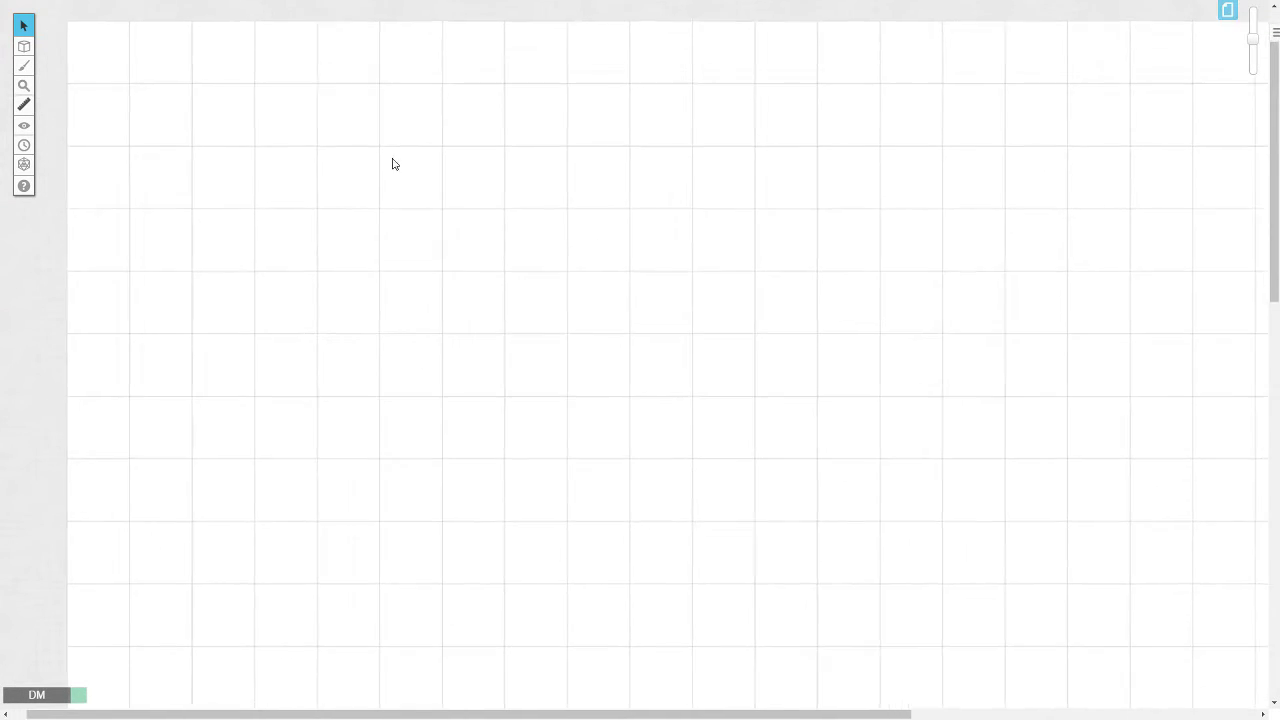
pyautogui.hscroll(8, 391, 163)
pyautogui.scroll(-3, 514, 274)
pyautogui.hscroll(5, 514, 274)
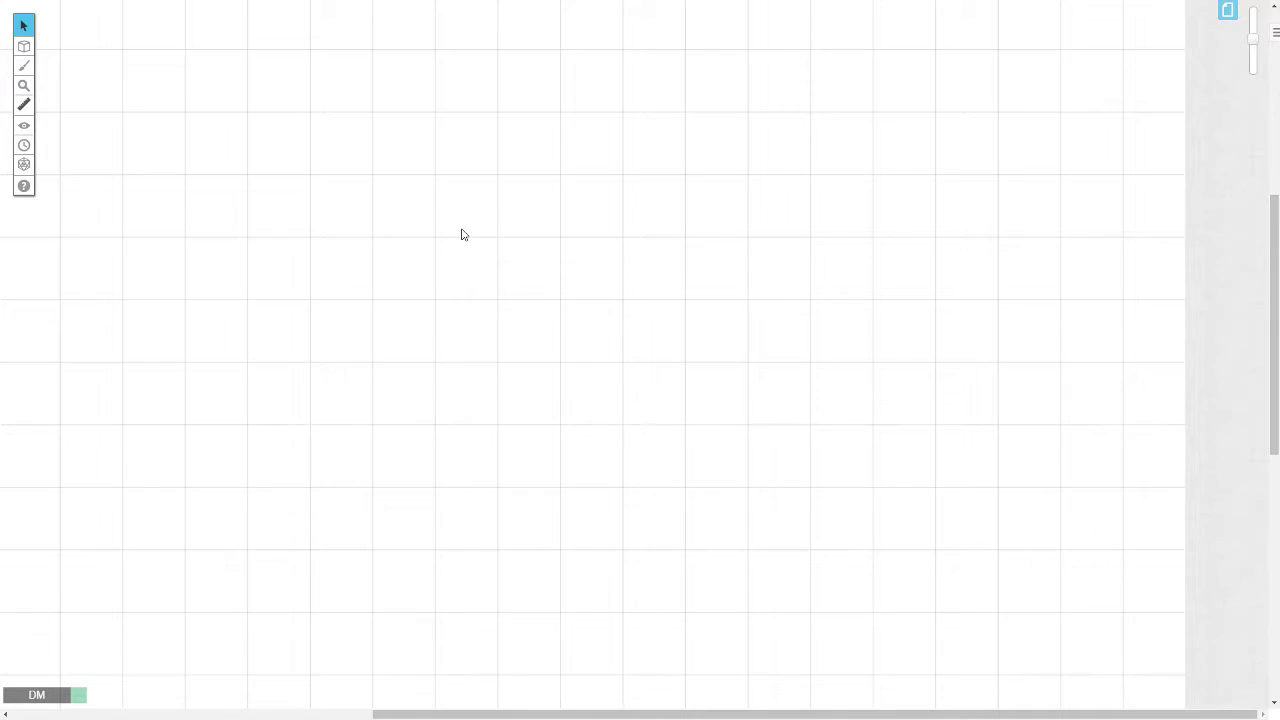
pyautogui.hscroll(-8, 620, 255)
pyautogui.scroll(2, 620, 255)
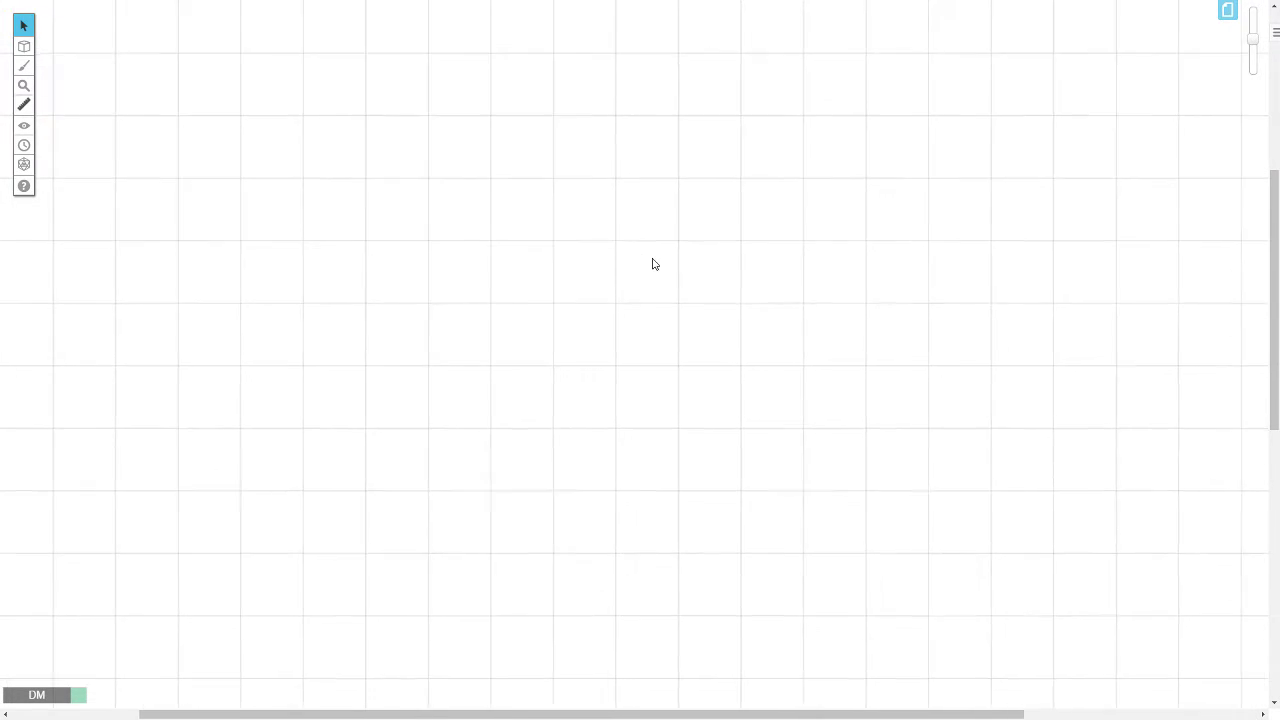
pyautogui.scroll(-1, 594, 234)
pyautogui.hscroll(4, 594, 234)
pyautogui.hscroll(-3, 666, 240)
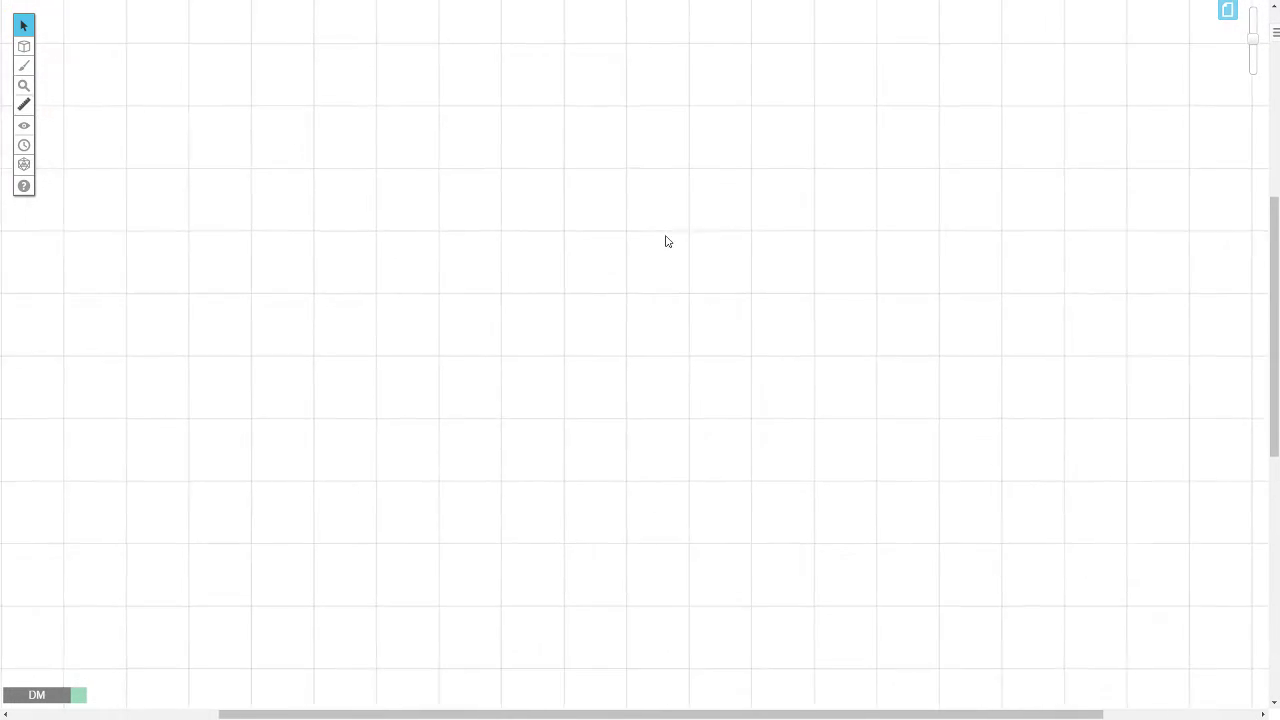
pyautogui.hscroll(3, 578, 272)
pyautogui.hscroll(-5, 566, 229)
pyautogui.scroll(1, 754, 271)
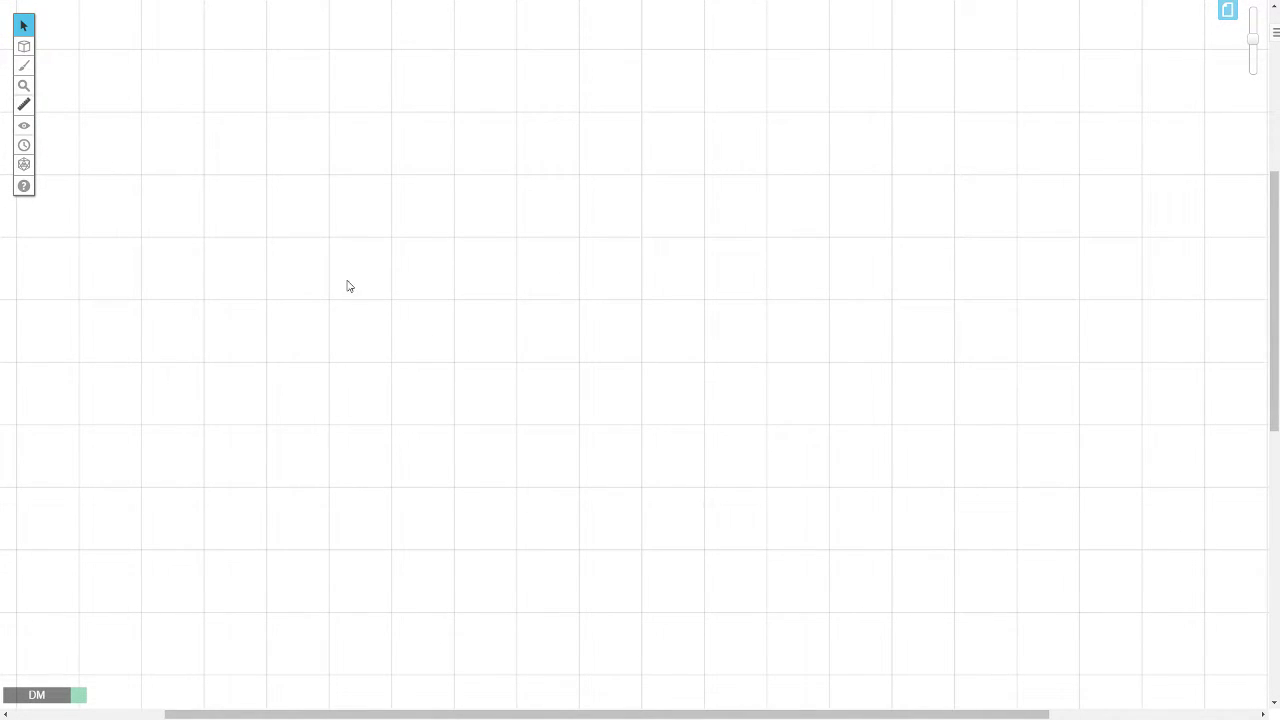
# Switch the active layer through Map & Background, Objects & Tokens, GM Info Overlay and Dynamic Lighting, and return to Objects & Tokens.
pyautogui.moveTo(24, 48)
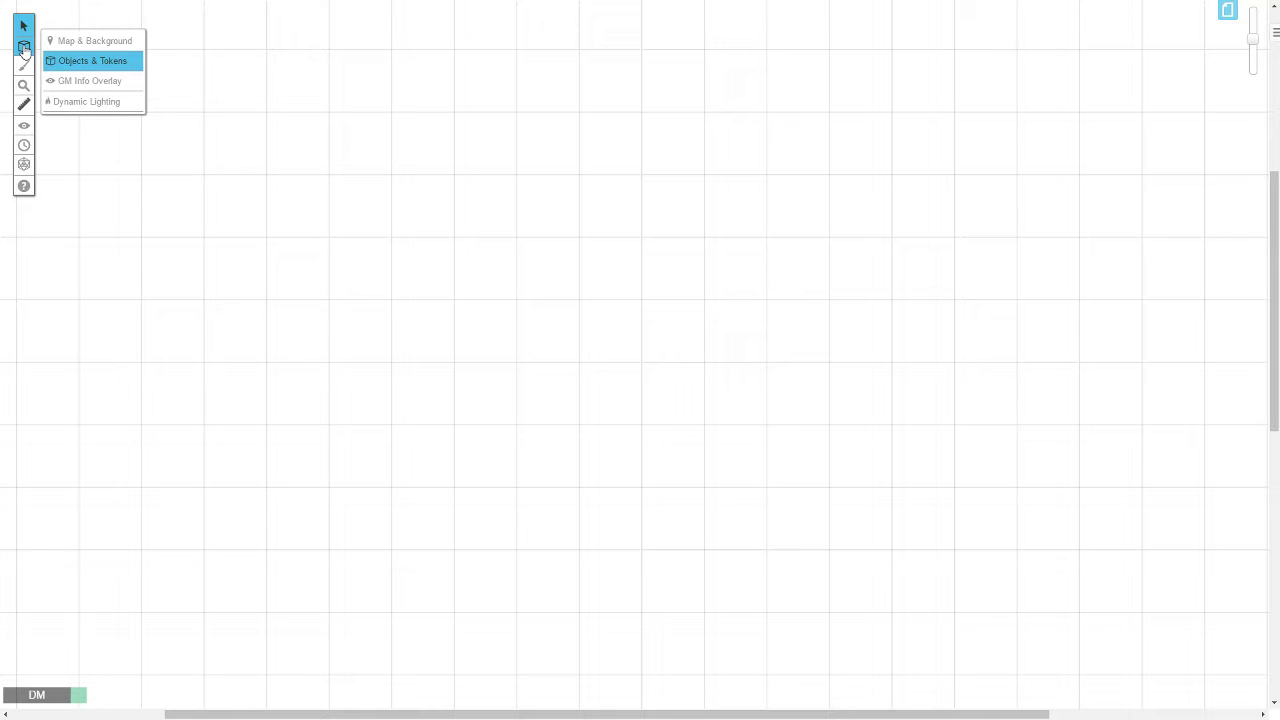
pyautogui.click(110, 42)
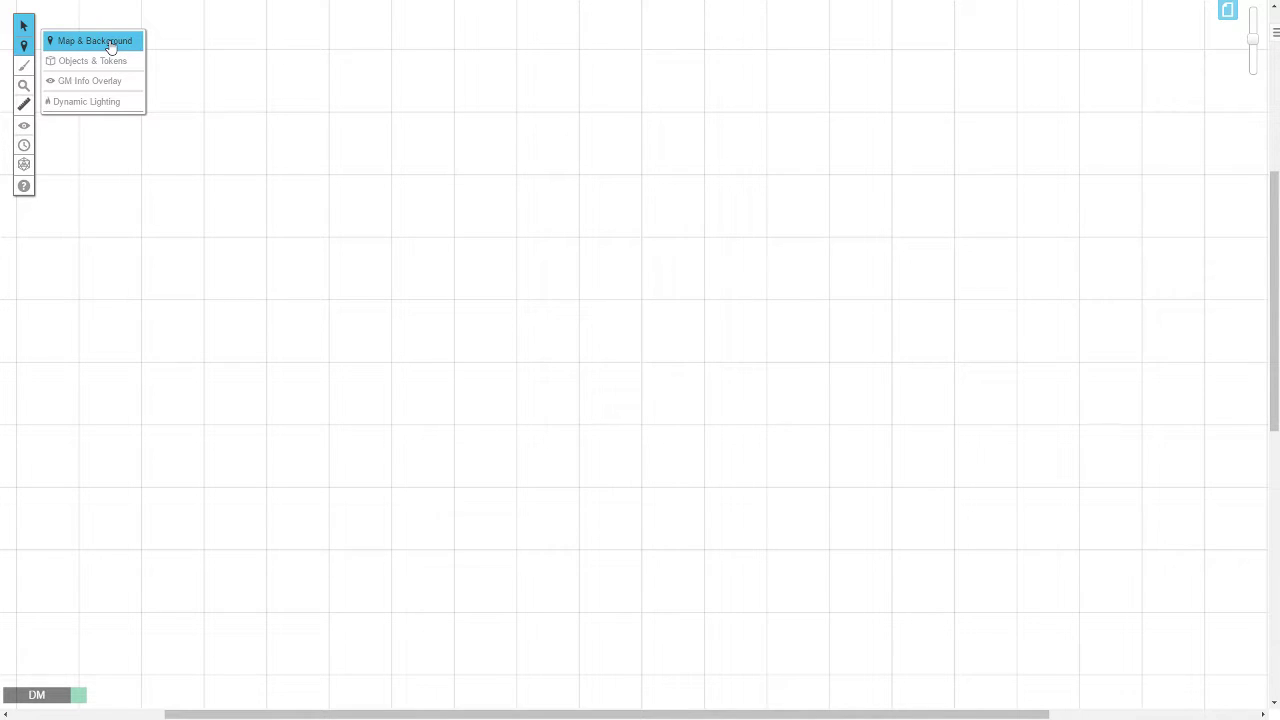
pyautogui.click(110, 62)
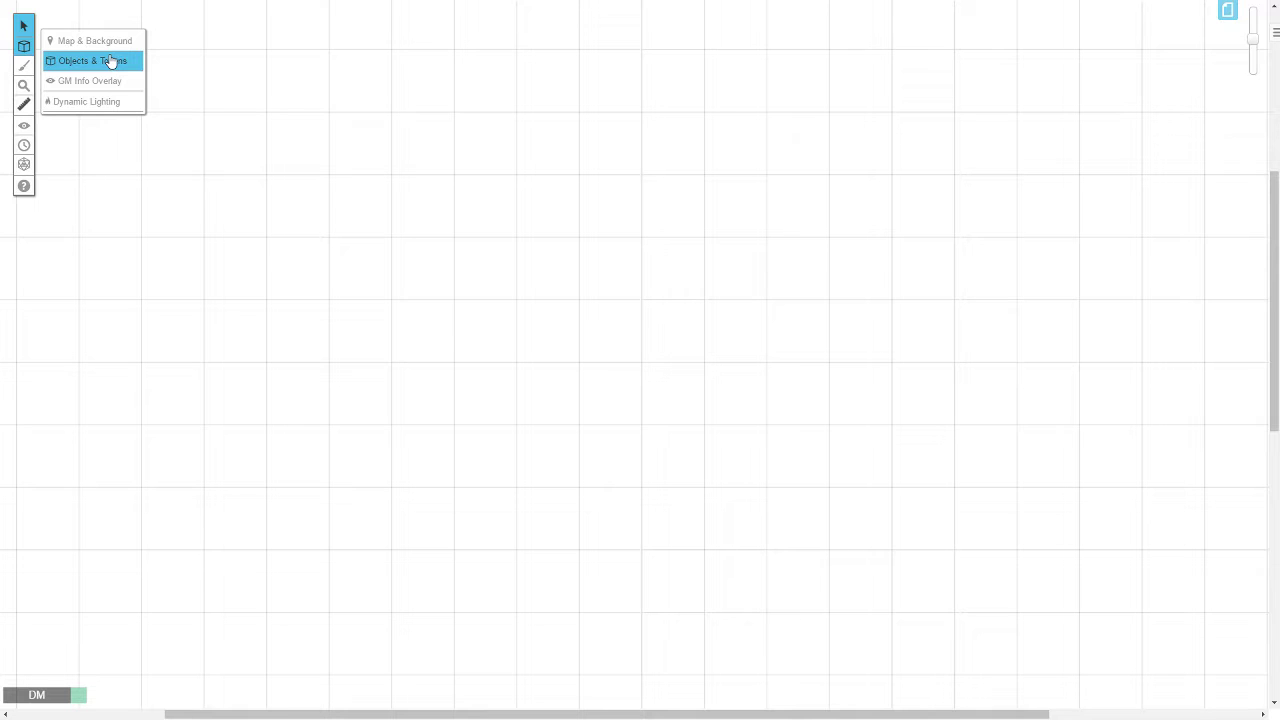
pyautogui.click(97, 81)
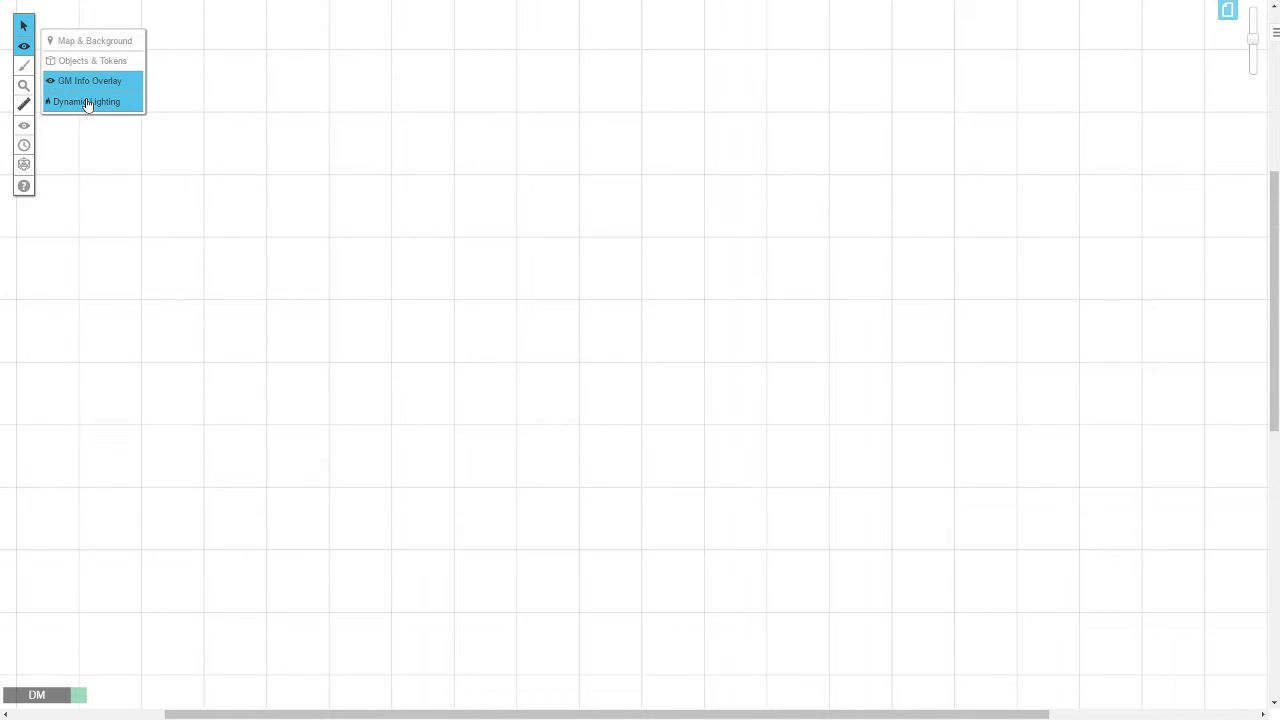
pyautogui.click(88, 102)
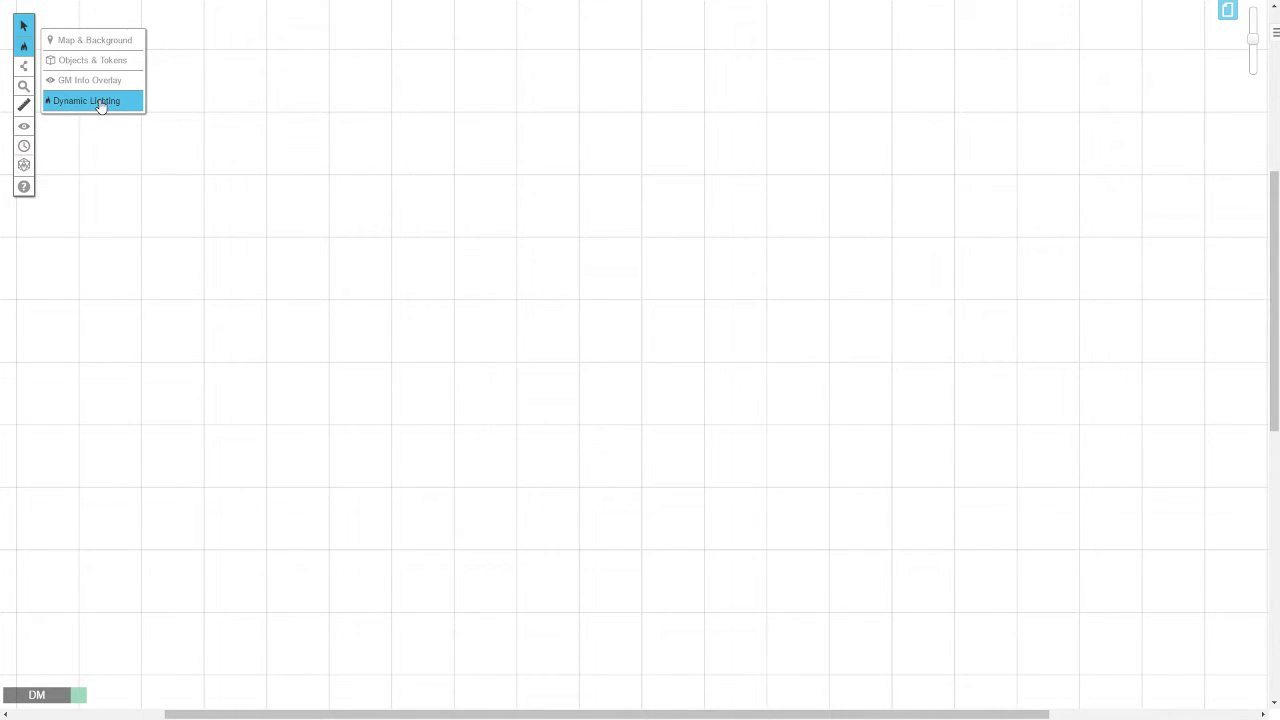
pyautogui.click(90, 80)
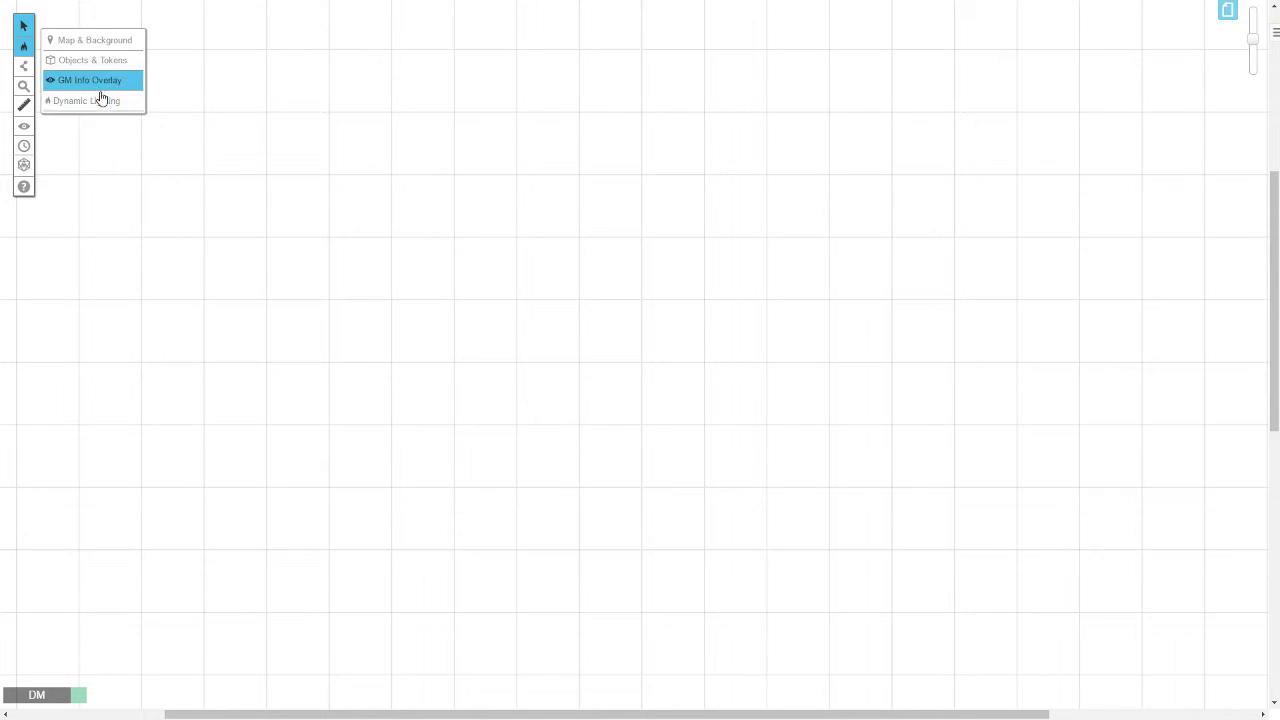
pyautogui.click(86, 102)
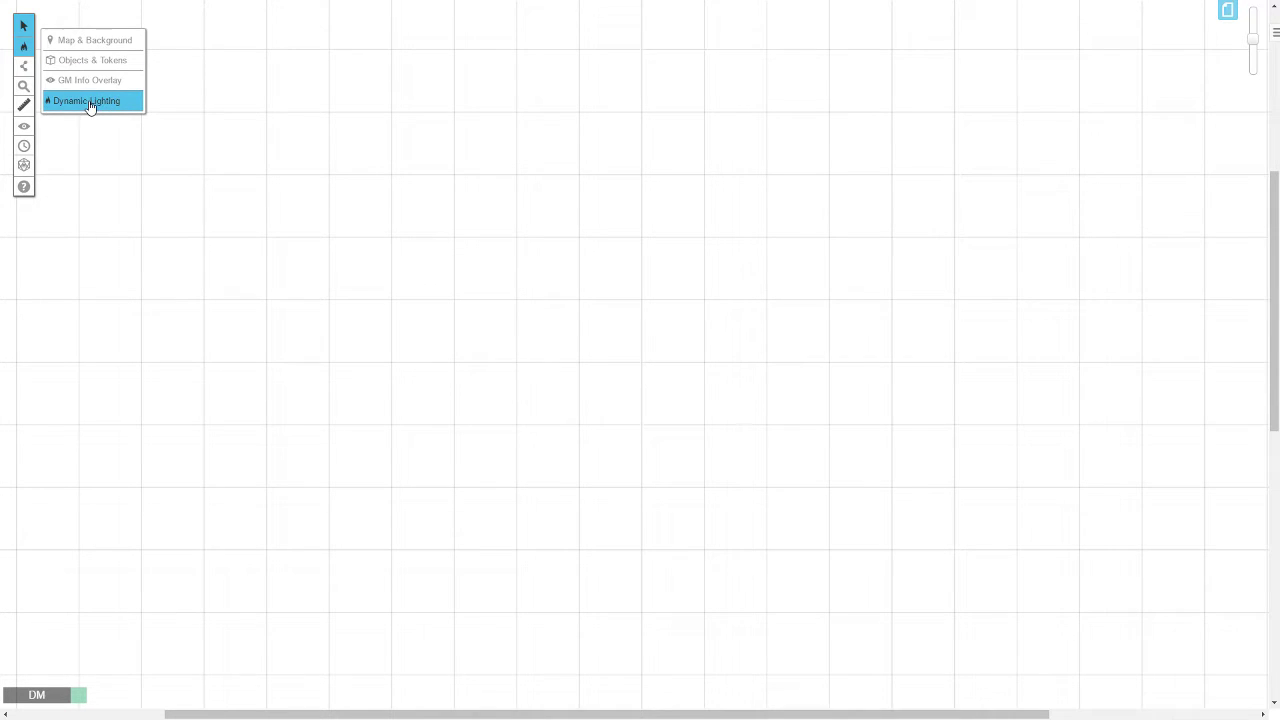
pyautogui.click(93, 60)
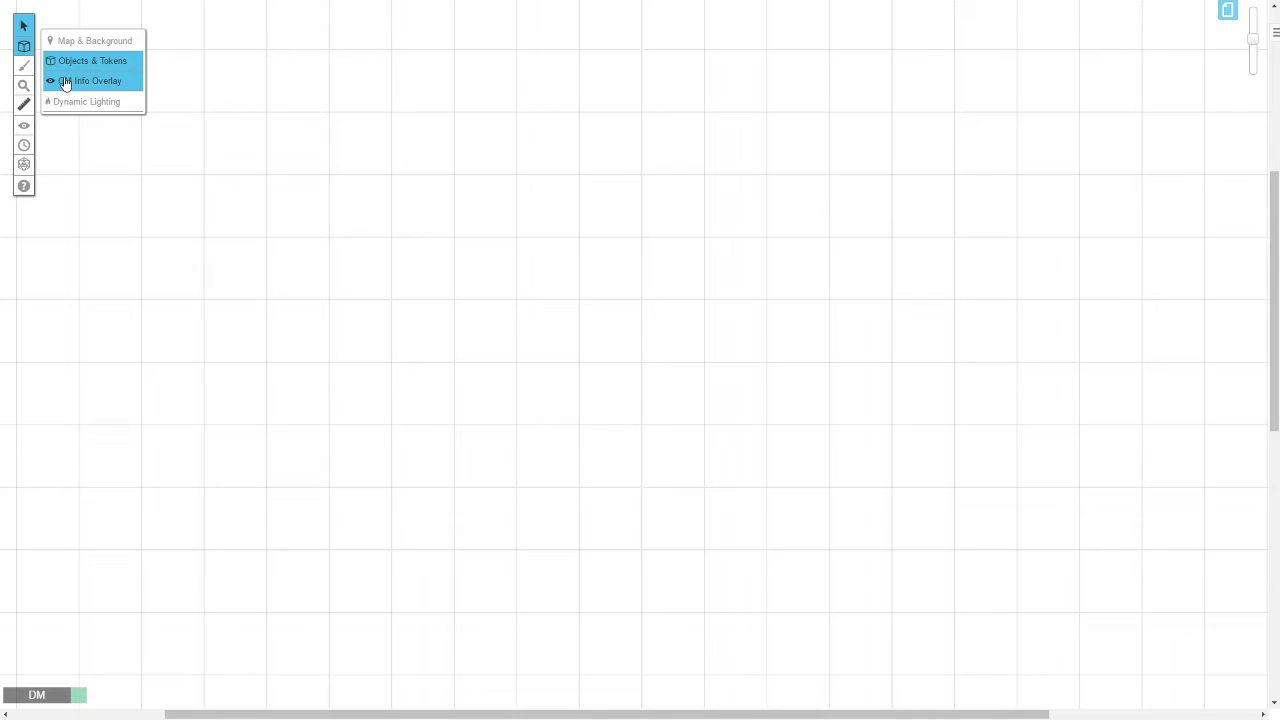
# Draw a wide rectangle and a narrow upright one overlapping it with the Draw Shape tool.
pyautogui.moveTo(24, 72)
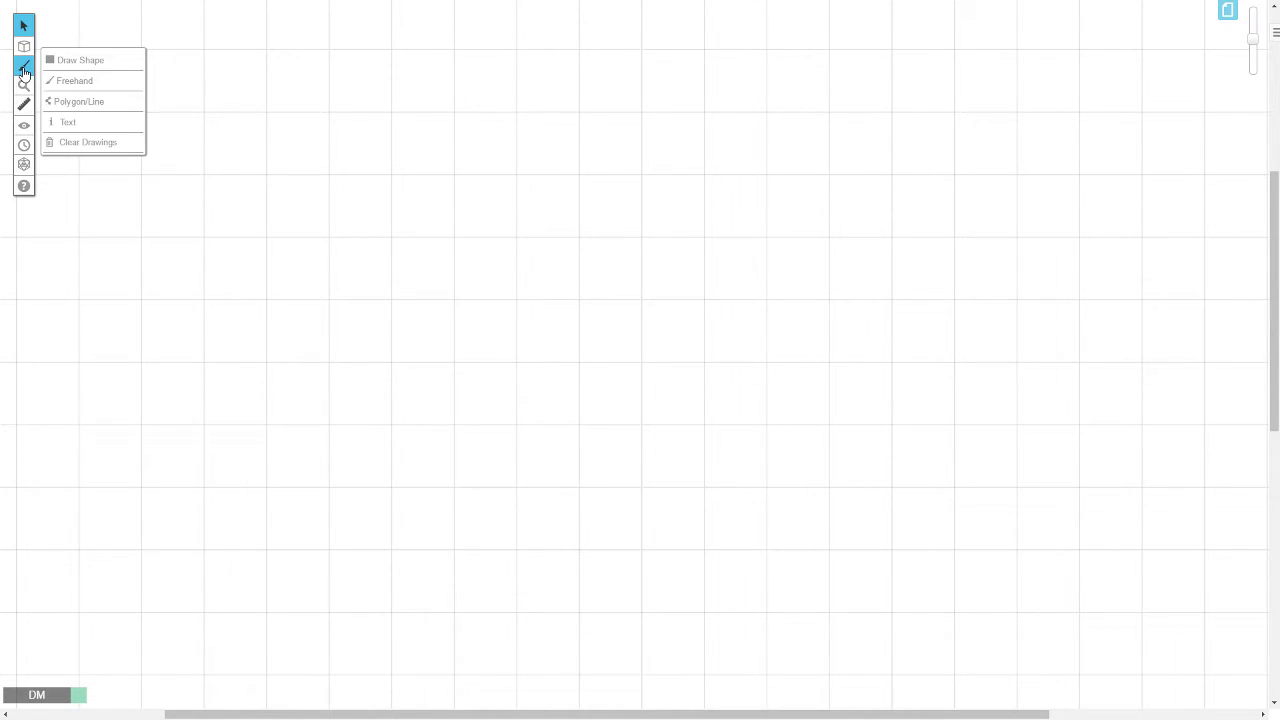
pyautogui.click(100, 63)
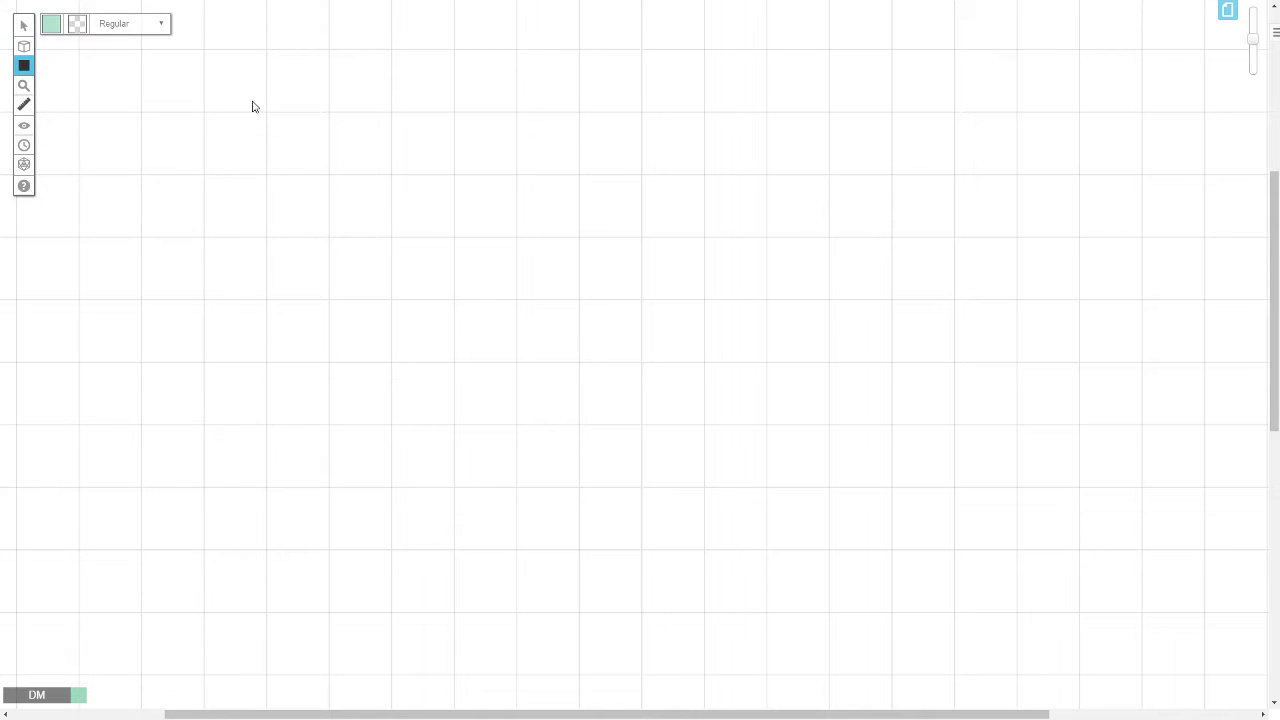
pyautogui.moveTo(251, 101); pyautogui.dragTo(500, 221)
pyautogui.moveTo(332, 156)
pyautogui.mouseDown()
pyautogui.moveTo(366, 306)
pyautogui.moveTo(420, 282)
pyautogui.mouseUp()
# Draw a rectangle with an Extra Large outline beside the existing ones and another overlapping them with a Thin outline.
pyautogui.moveTo(22, 66)
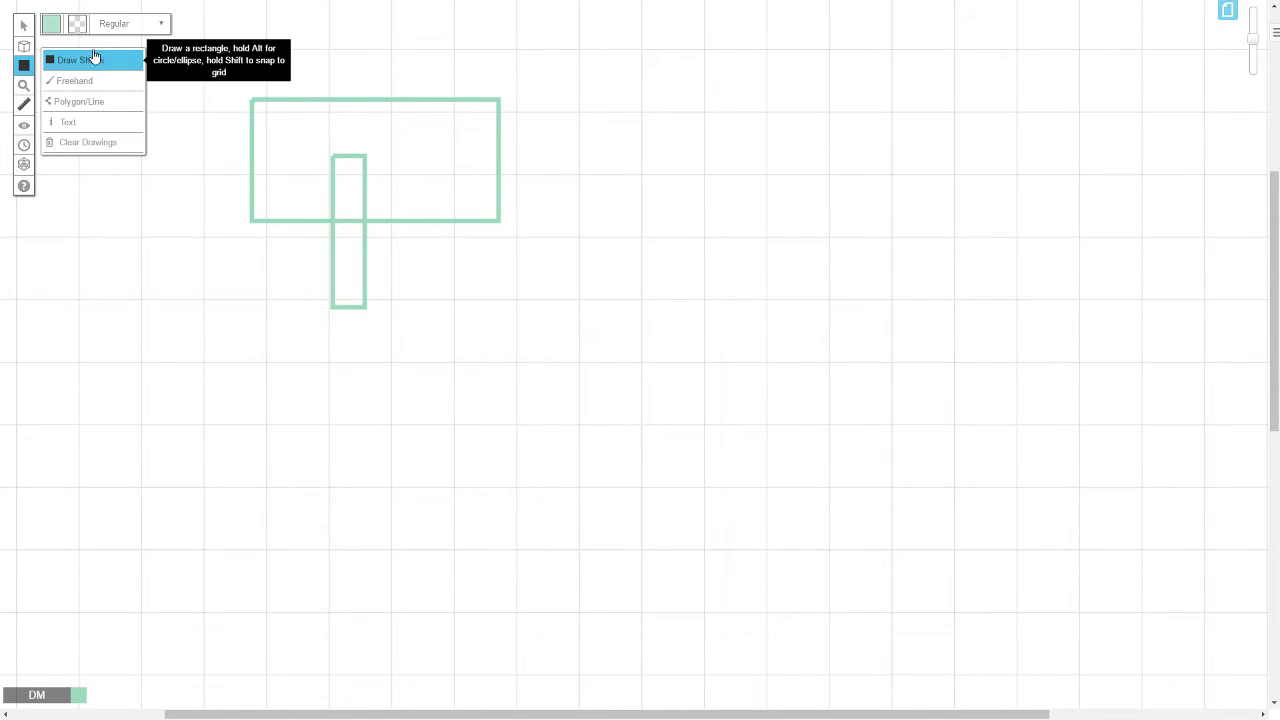
pyautogui.click(94, 59)
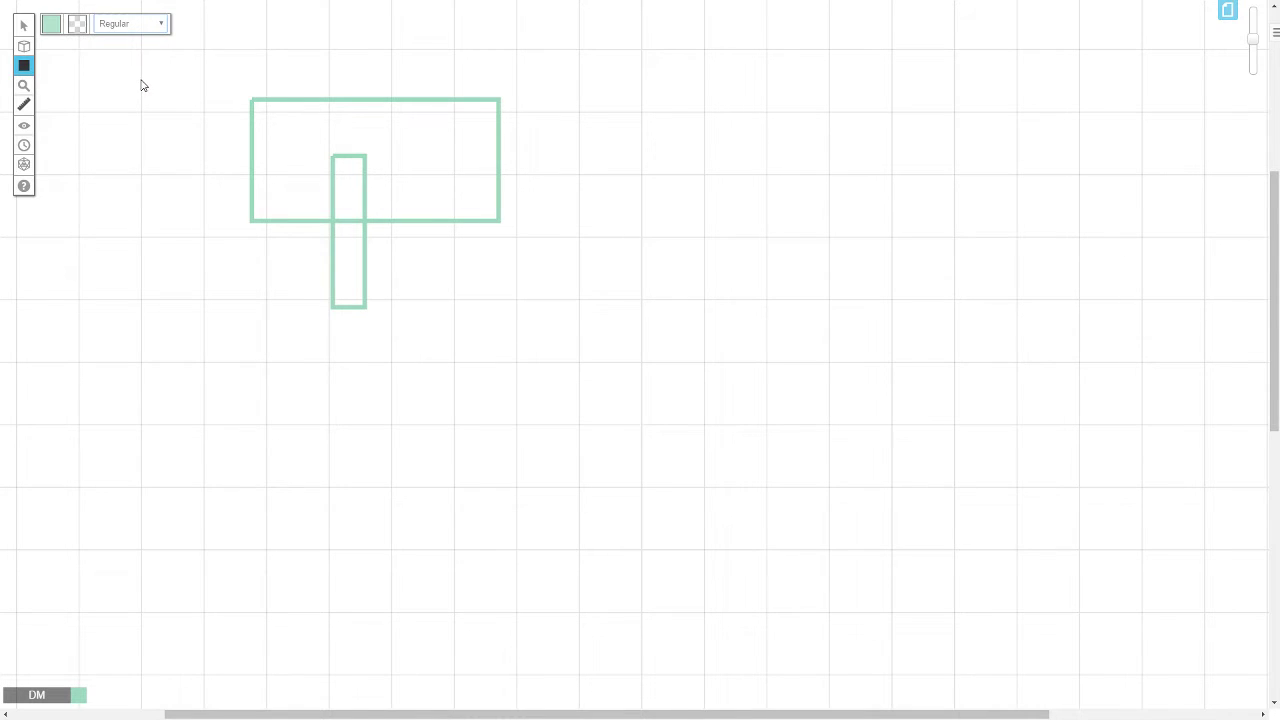
pyautogui.moveTo(515, 150); pyautogui.dragTo(842, 328)
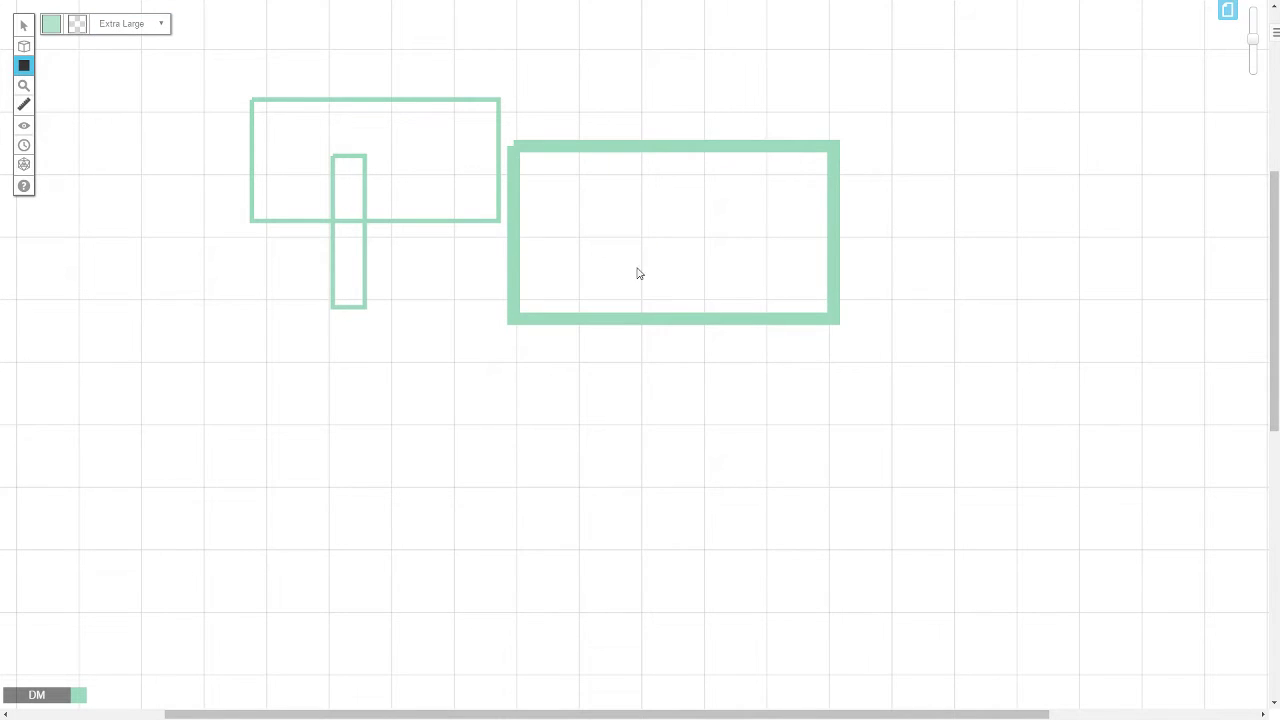
pyautogui.click(145, 42)
pyautogui.moveTo(316, 66); pyautogui.dragTo(554, 170)
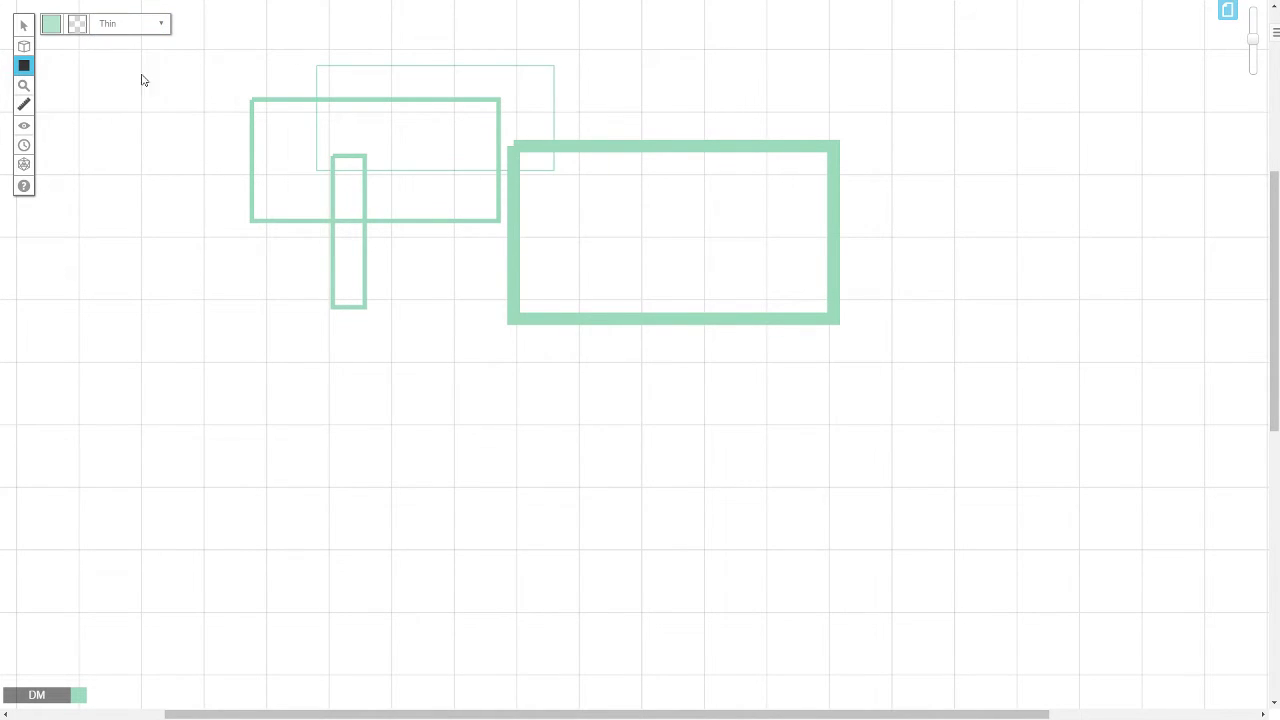
# Draw a looping scribble below the rectangles with the Freehand tool.
pyautogui.moveTo(26, 68)
pyautogui.click(78, 81)
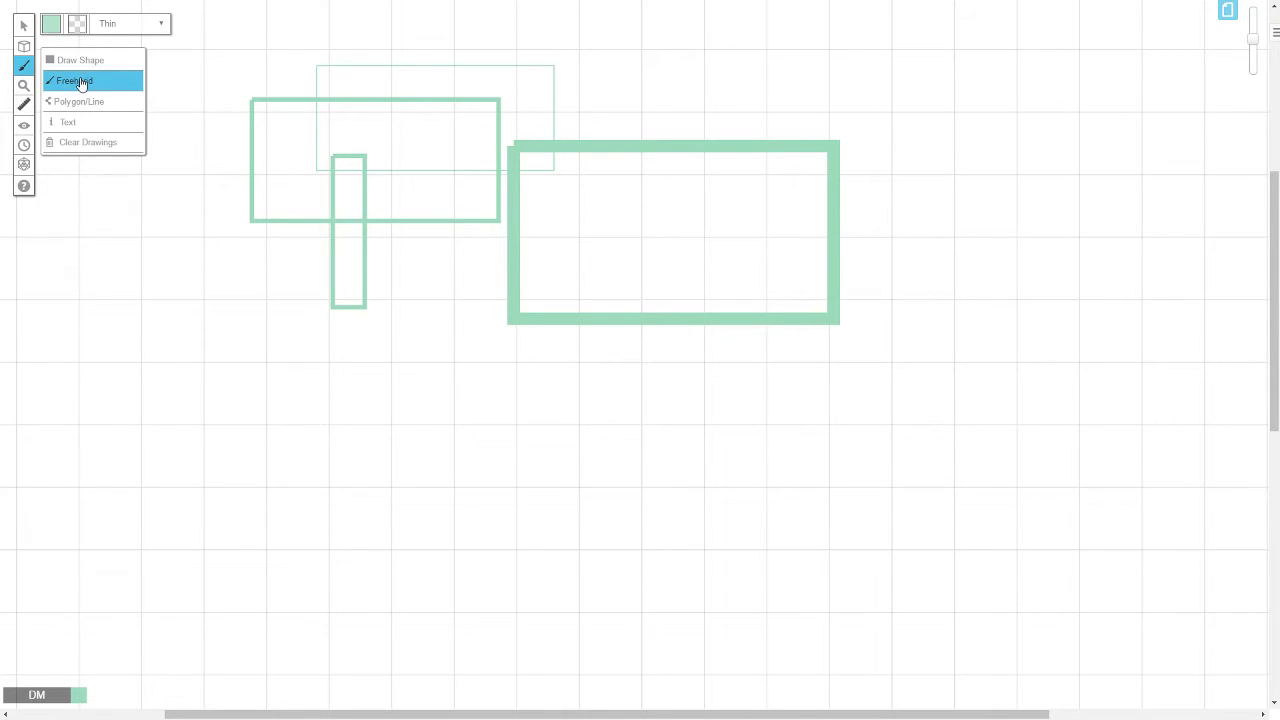
pyautogui.moveTo(191, 440)
pyautogui.mouseDown()
pyautogui.moveTo(368, 486)
pyautogui.moveTo(553, 438)
pyautogui.moveTo(191, 369)
pyautogui.moveTo(371, 369)
pyautogui.moveTo(434, 340)
pyautogui.moveTo(385, 403)
pyautogui.moveTo(234, 363)
pyautogui.moveTo(226, 323)
pyautogui.mouseUp()
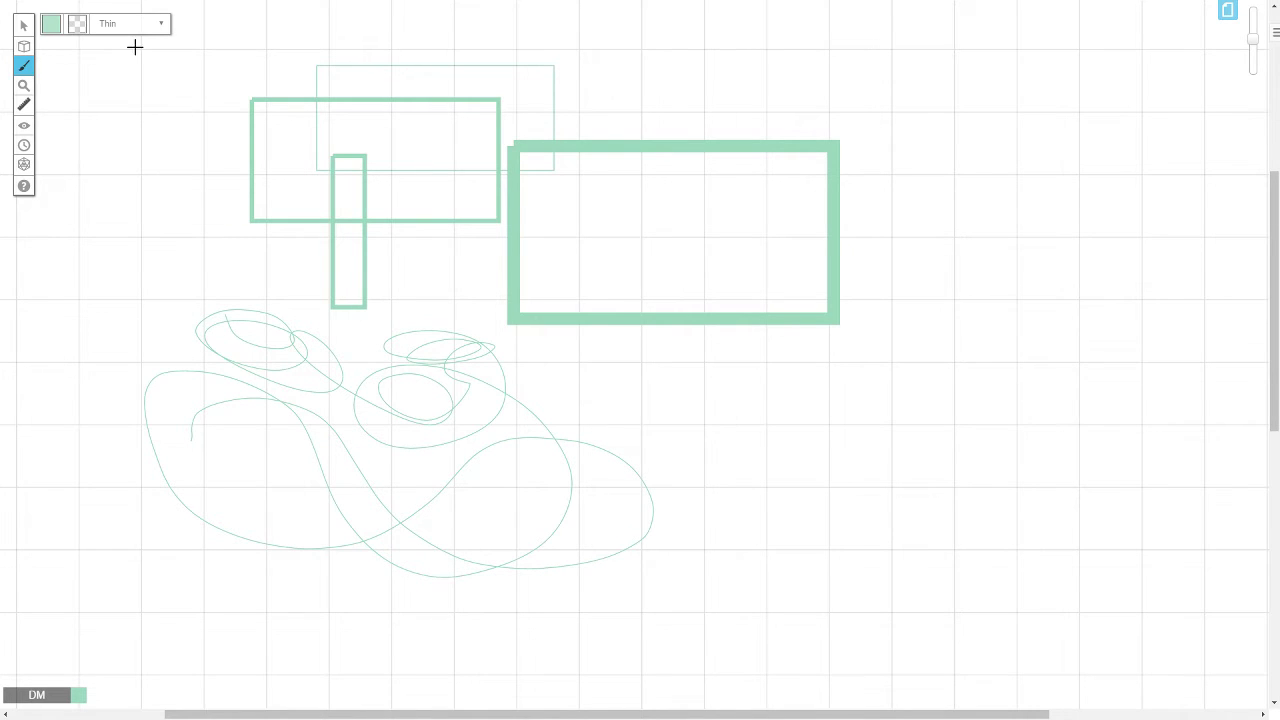
# Draw a closed irregular polygon beside the rectangles, above the scribble, with the Polygon/Line tool.
pyautogui.moveTo(26, 66)
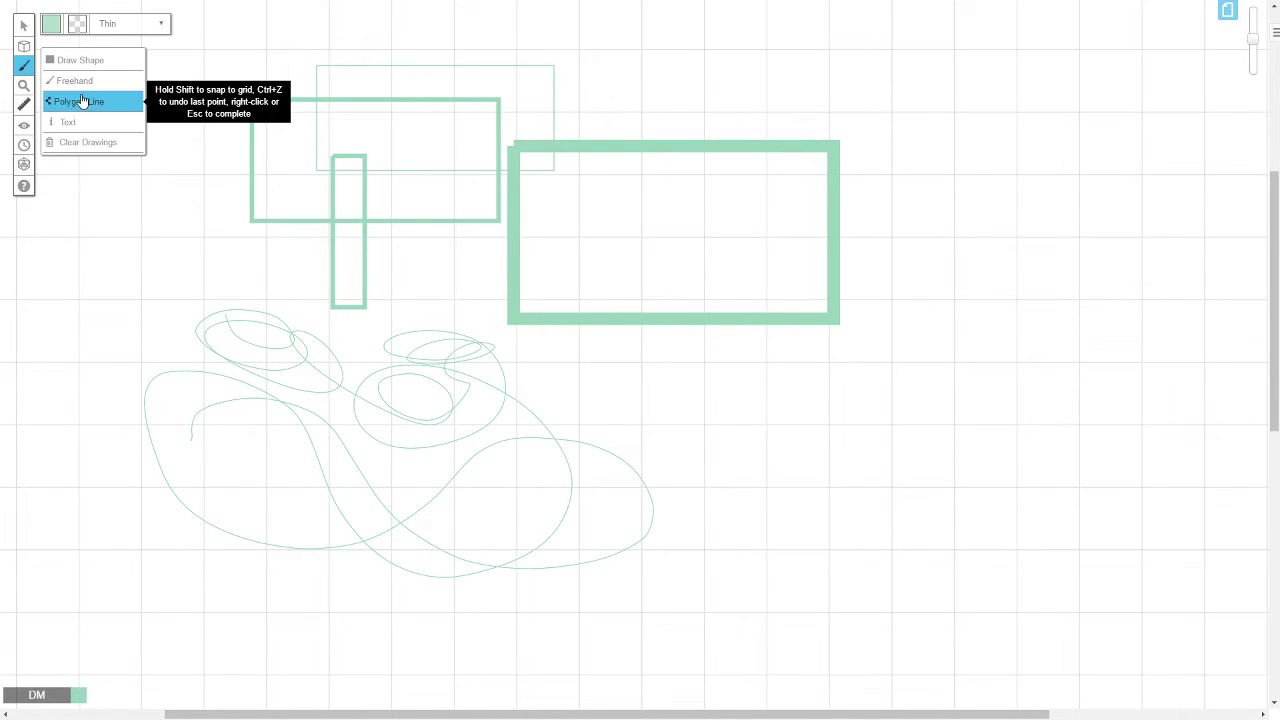
pyautogui.click(82, 101)
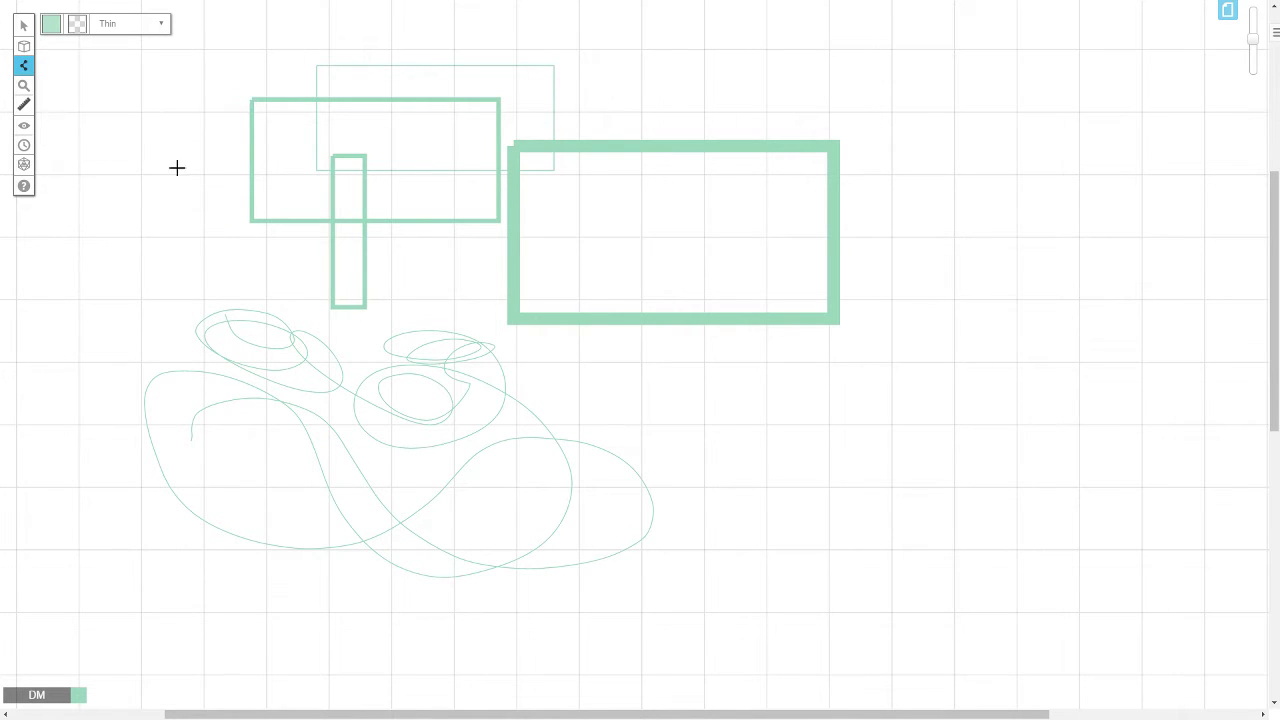
pyautogui.click(140, 240)
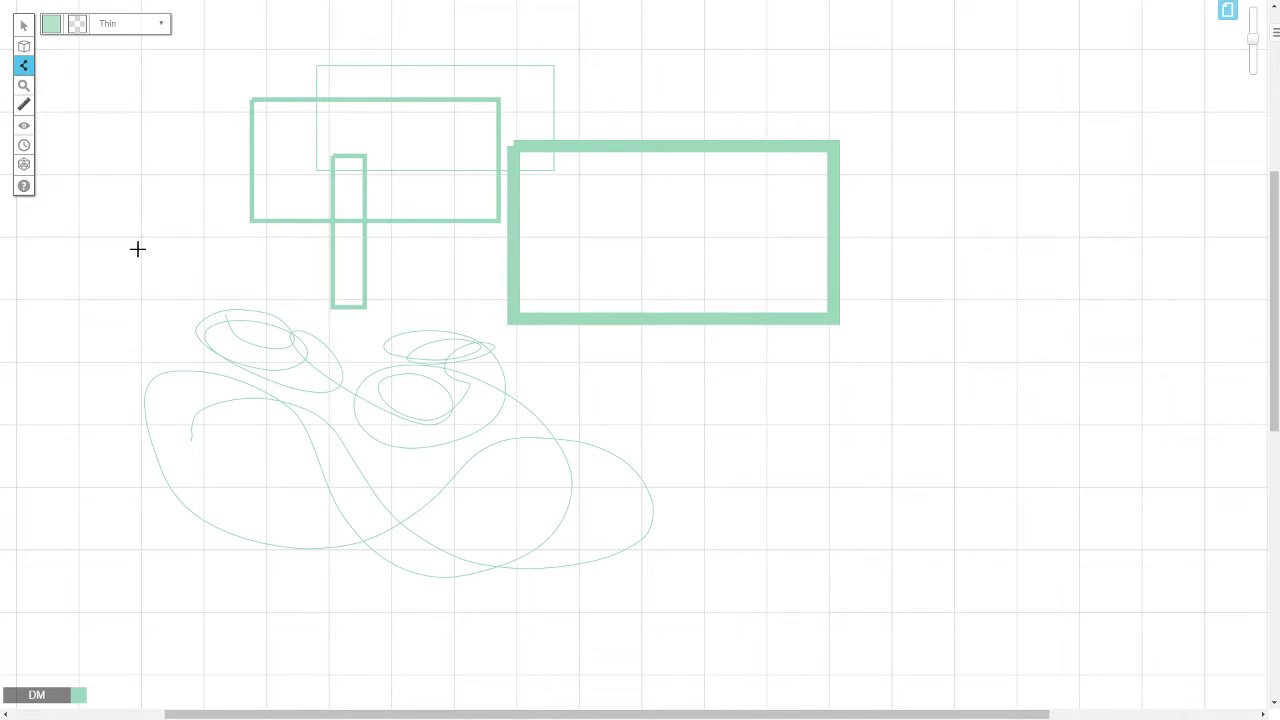
pyautogui.click(139, 300)
pyautogui.click(198, 343)
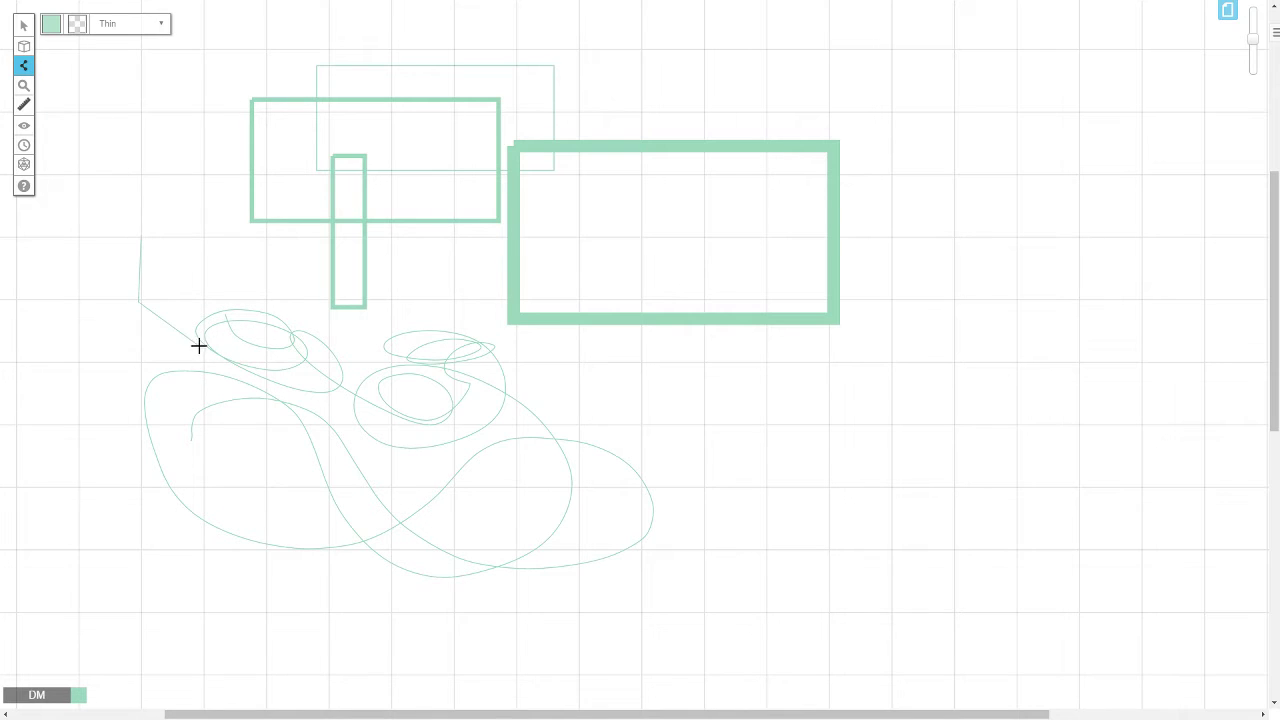
pyautogui.click(295, 296)
pyautogui.click(238, 220)
pyautogui.click(192, 118)
pyautogui.click(117, 118)
pyautogui.doubleClick(75, 250)
# Place a label reading "Text" on the grid below the thick rectangle with the Text tool.
pyautogui.moveTo(28, 68)
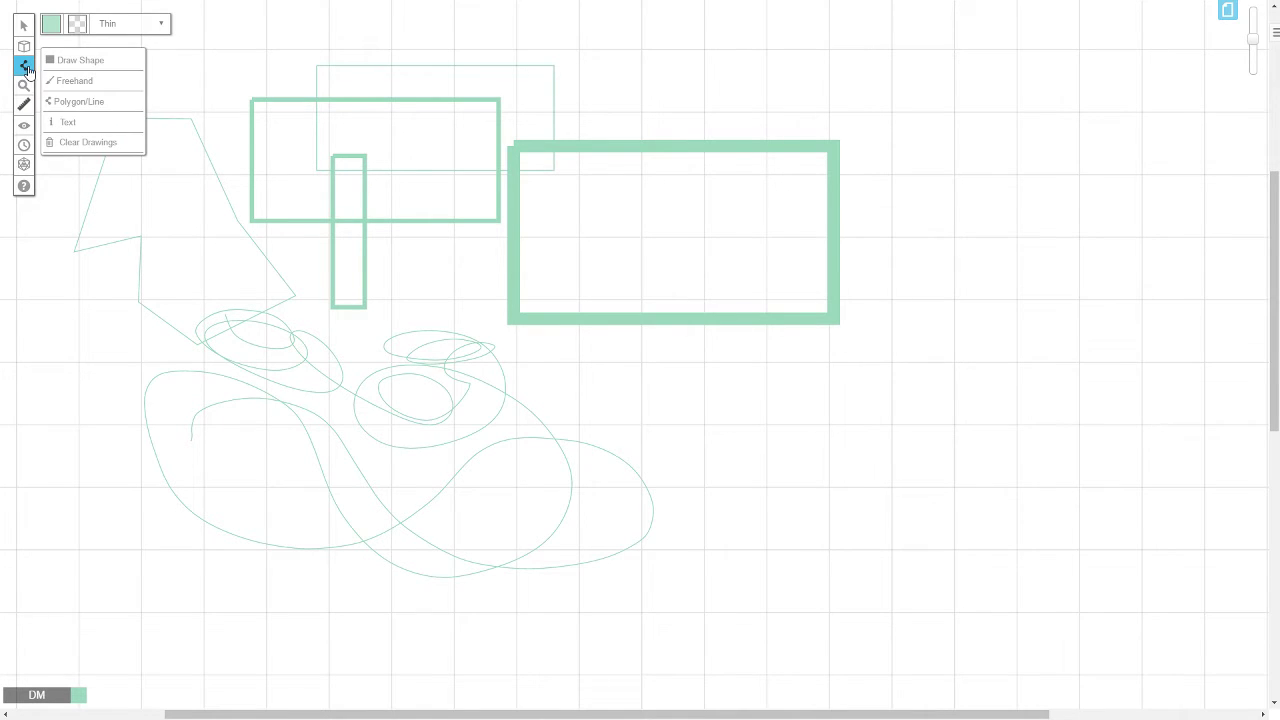
pyautogui.click(100, 121)
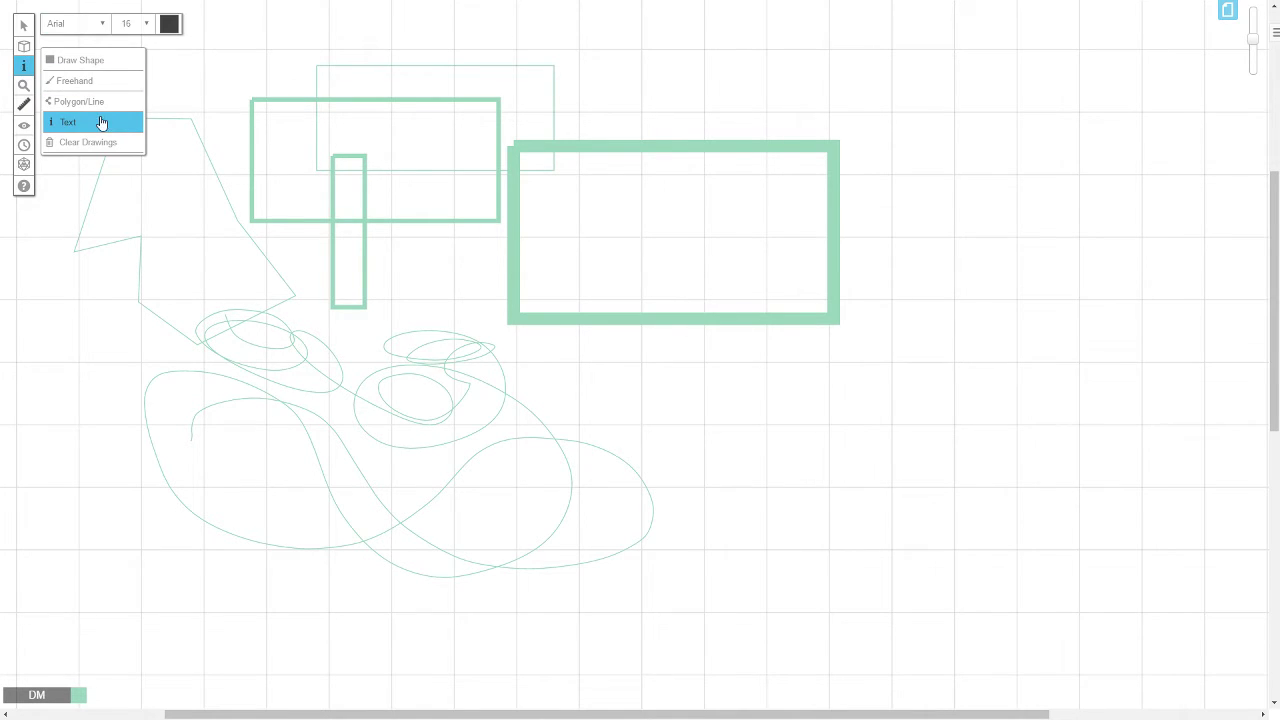
pyautogui.click(590, 378)
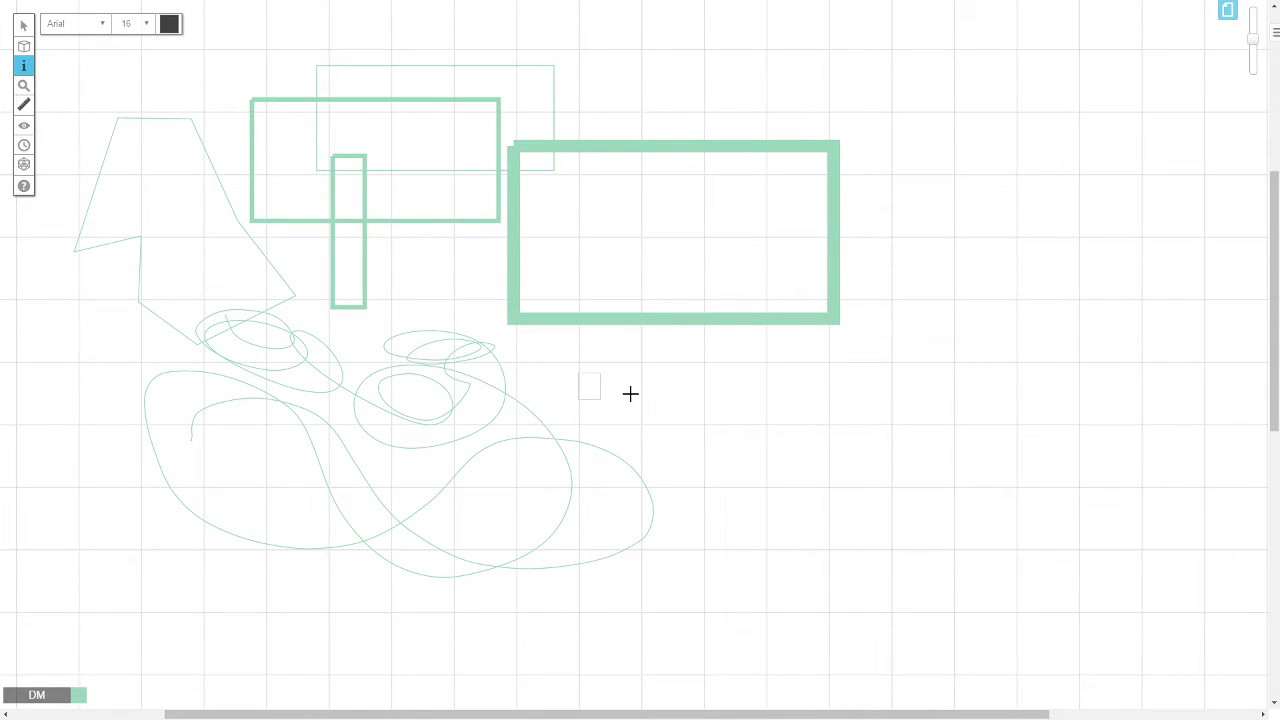
pyautogui.write('Text')
pyautogui.press('BackSpace')
pyautogui.press('BackSpace')
pyautogui.press('BackSpace')
pyautogui.press('BackSpace')
pyautogui.write('Text')
pyautogui.press('Return')
pyautogui.write('Te')
pyautogui.press('BackSpace')
pyautogui.press('BackSpace')
pyautogui.press('BackSpace')
pyautogui.press('BackSpace')
pyautogui.press('BackSpace')
pyautogui.press('BackSpace')
pyautogui.press('BackSpace')
pyautogui.click(650, 378)
# Clear all drawings and text from the current layer and confirm the deletion.
pyautogui.moveTo(27, 68)
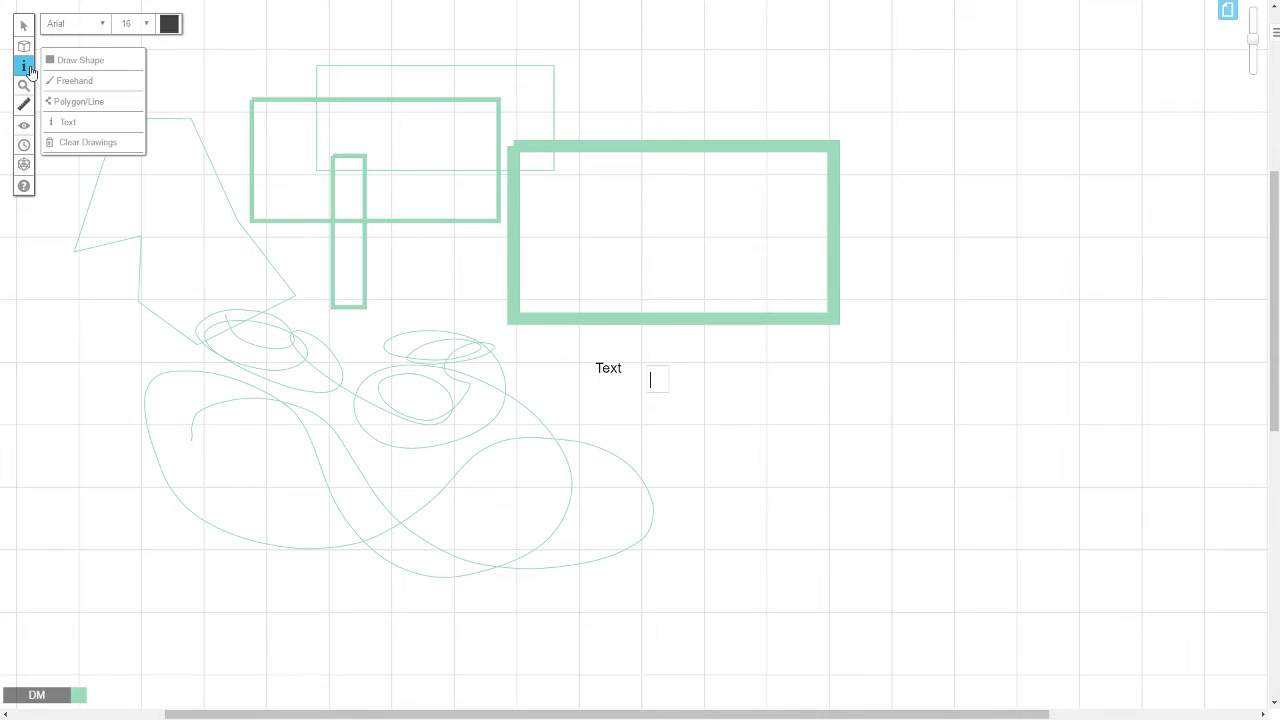
pyautogui.click(98, 145)
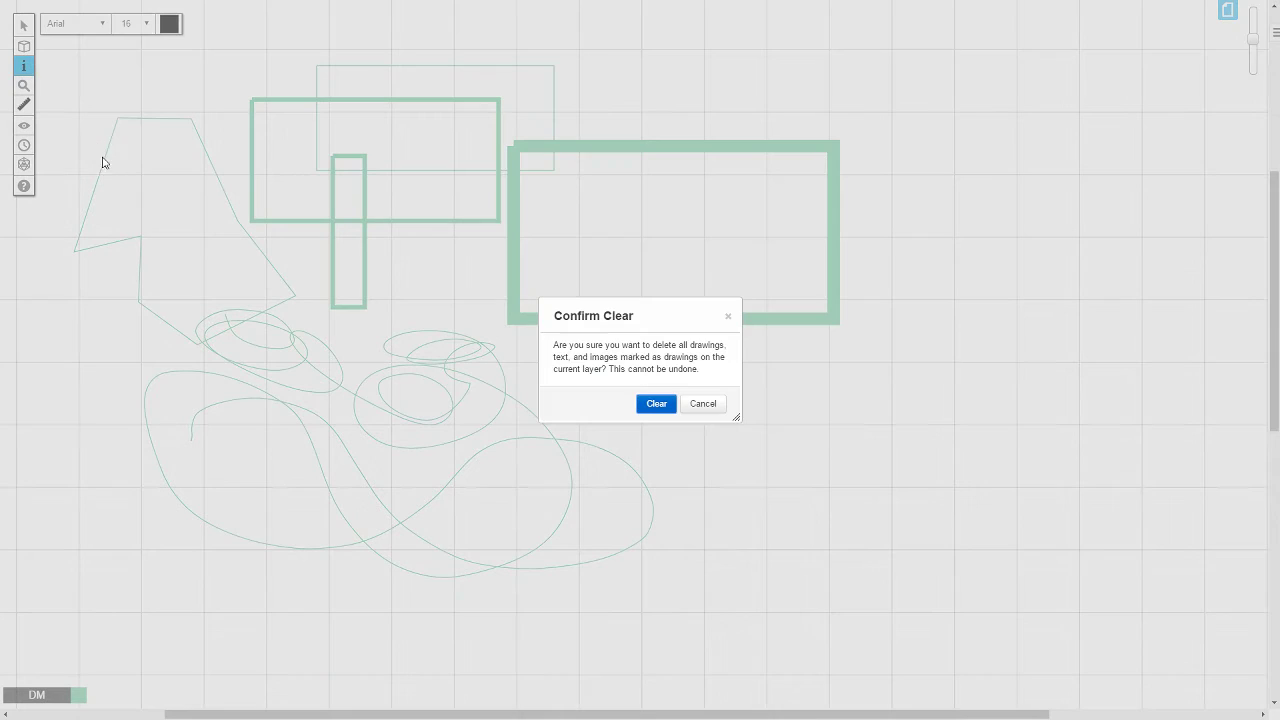
pyautogui.click(650, 405)
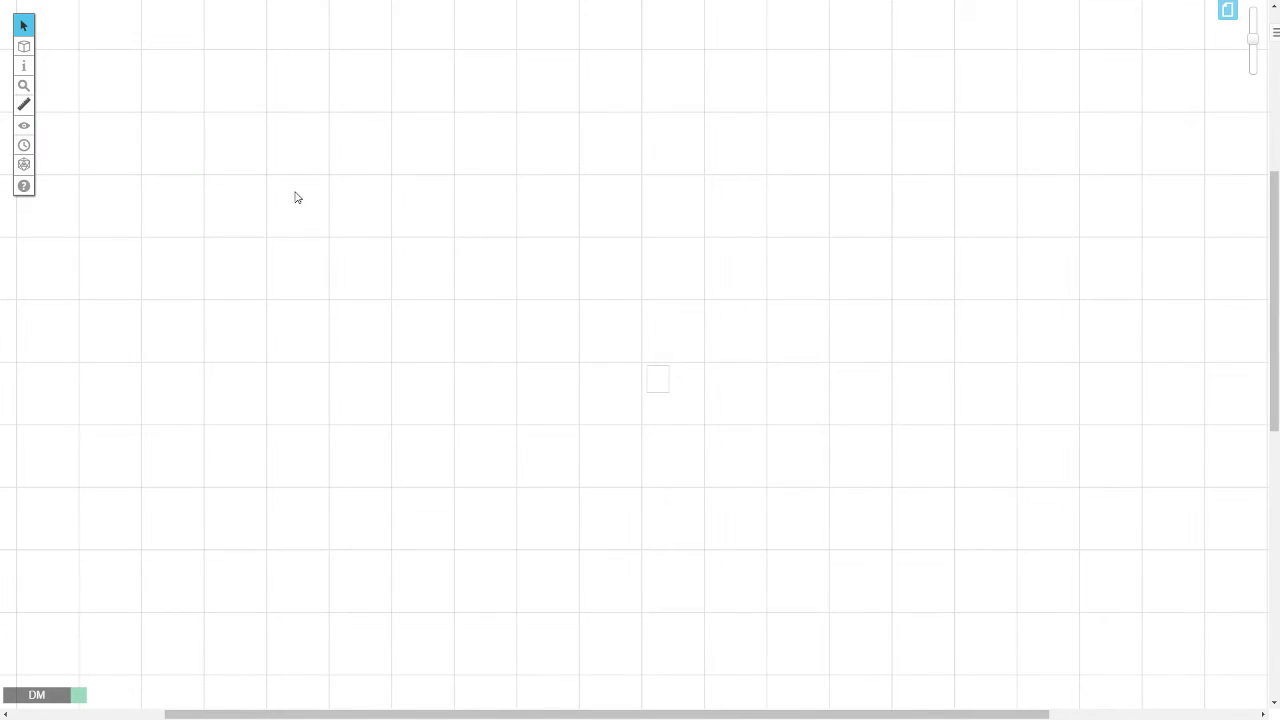
# Zoom out until the whole page grid fits in view and look over the campaign's page list.
pyautogui.click(24, 85)
pyautogui.click(100, 80)
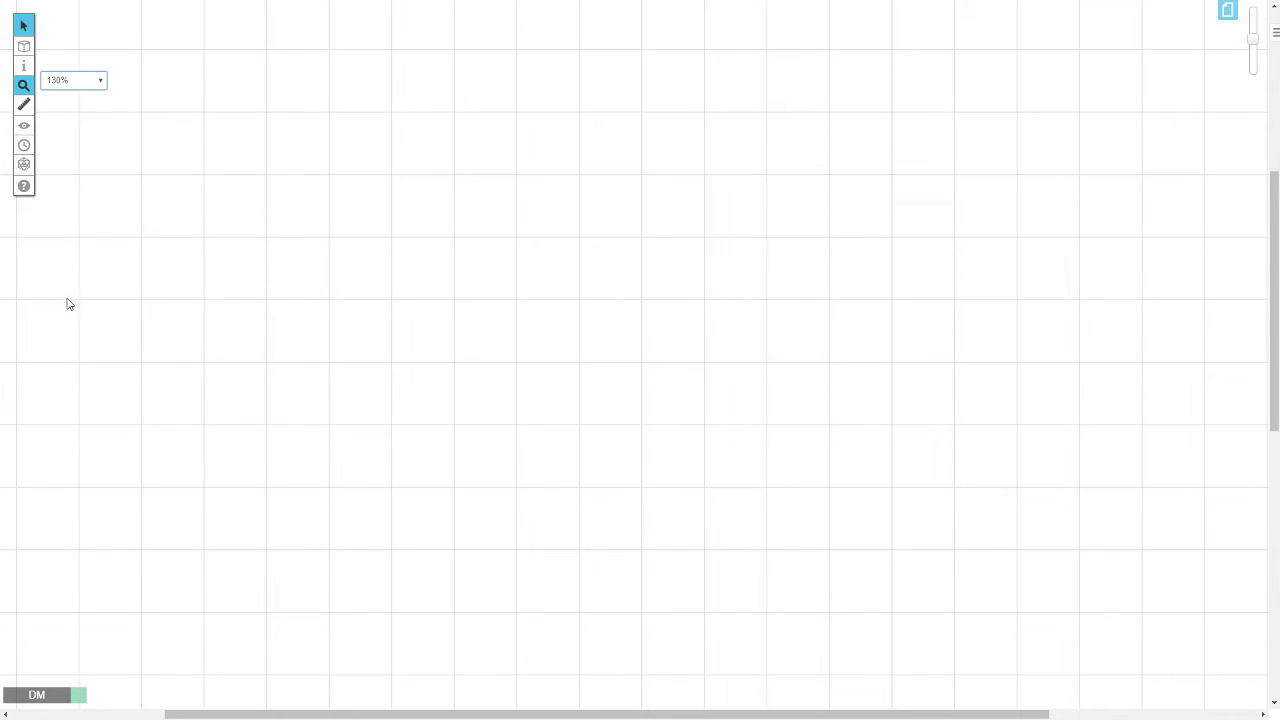
pyautogui.click(69, 307)
pyautogui.click(24, 85)
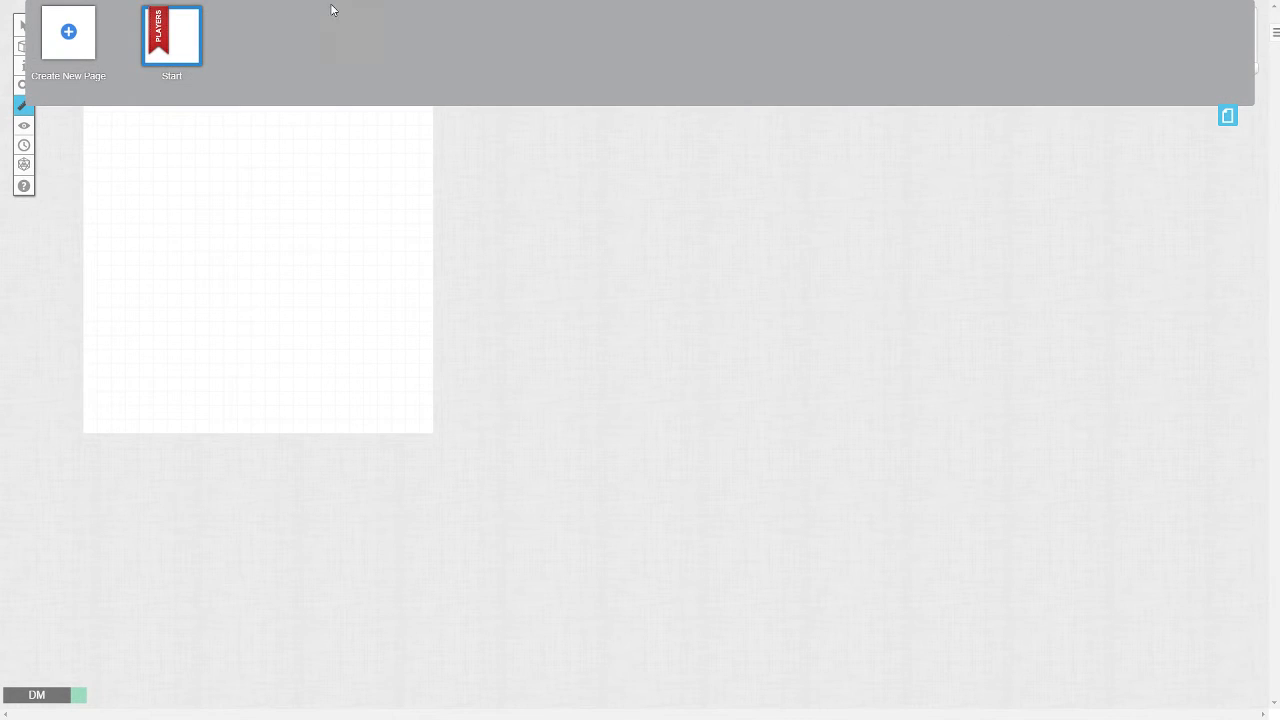
pyautogui.click(131, 11)
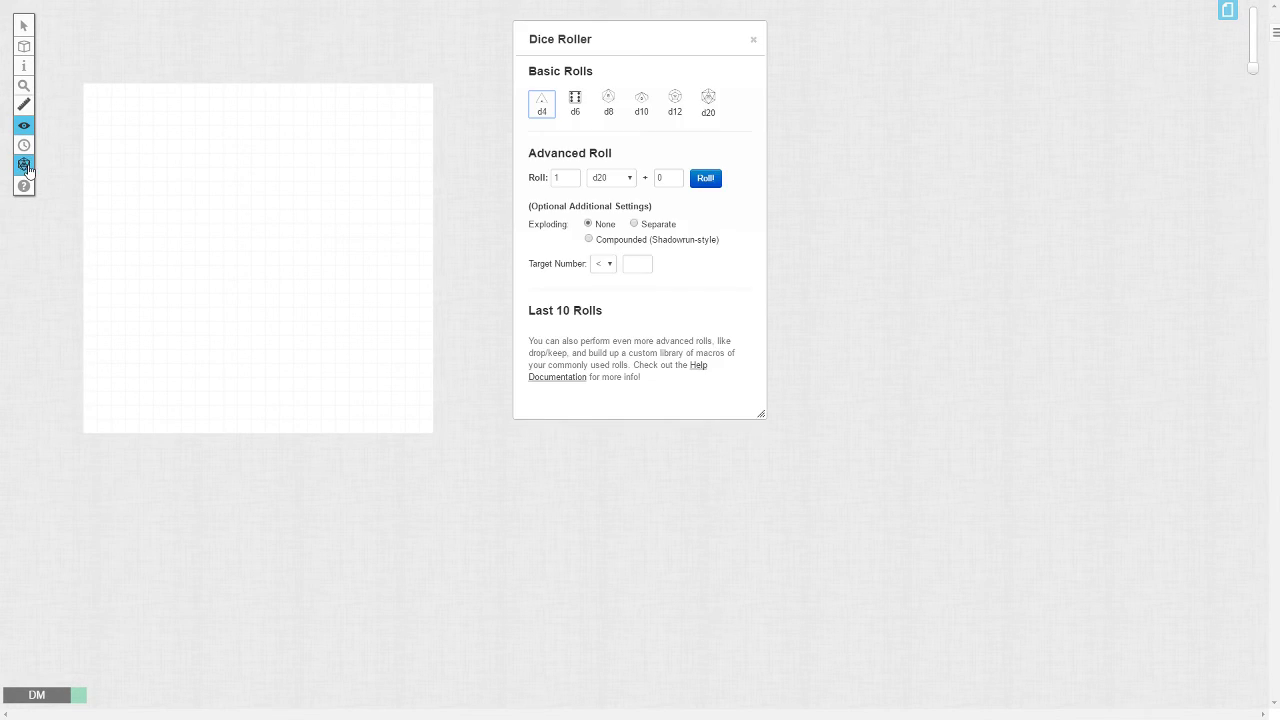
# Roll a d20 with the Dice Roller and view the roll in the chat.
pyautogui.click(709, 97)
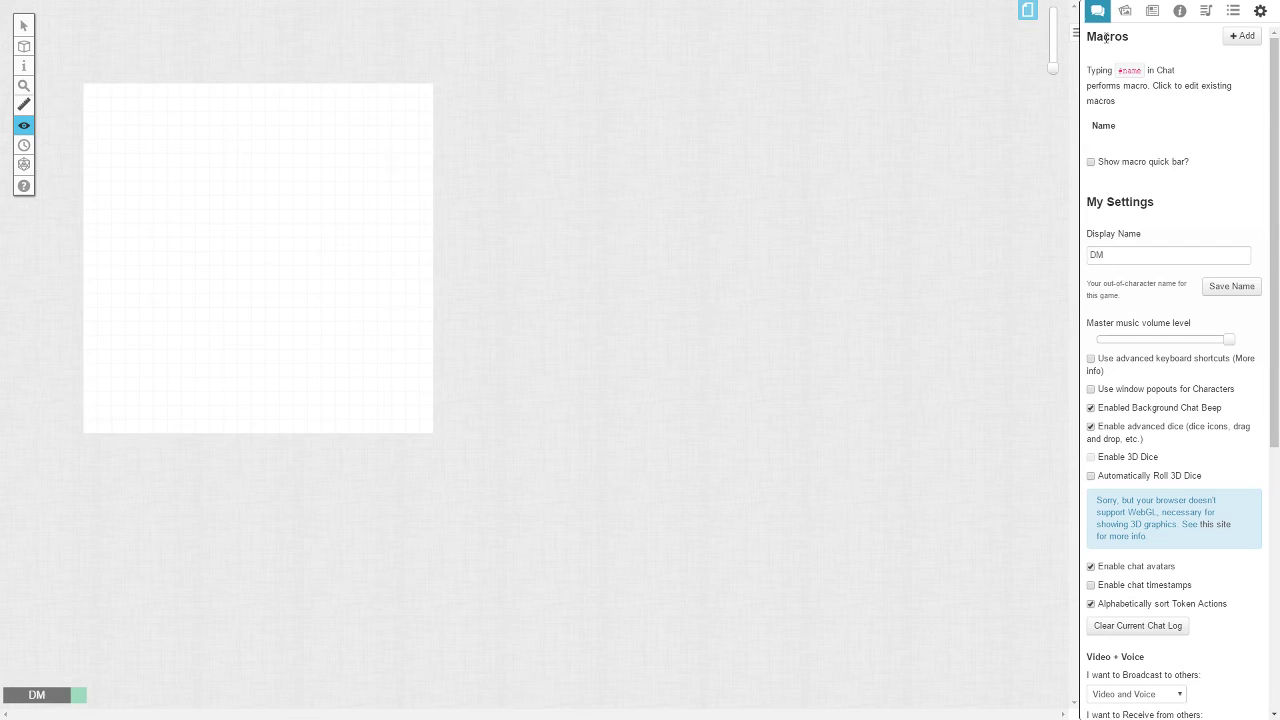
pyautogui.click(1097, 11)
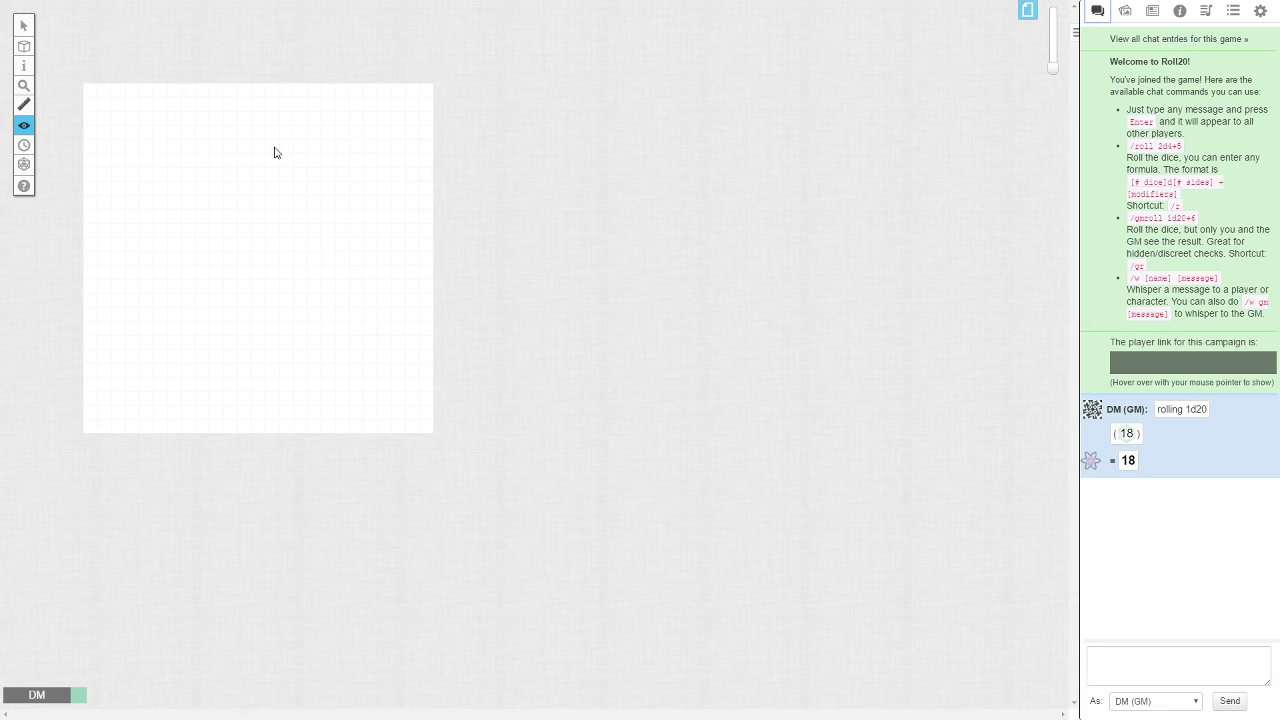
# Show the available help options.
pyautogui.moveTo(23, 200)
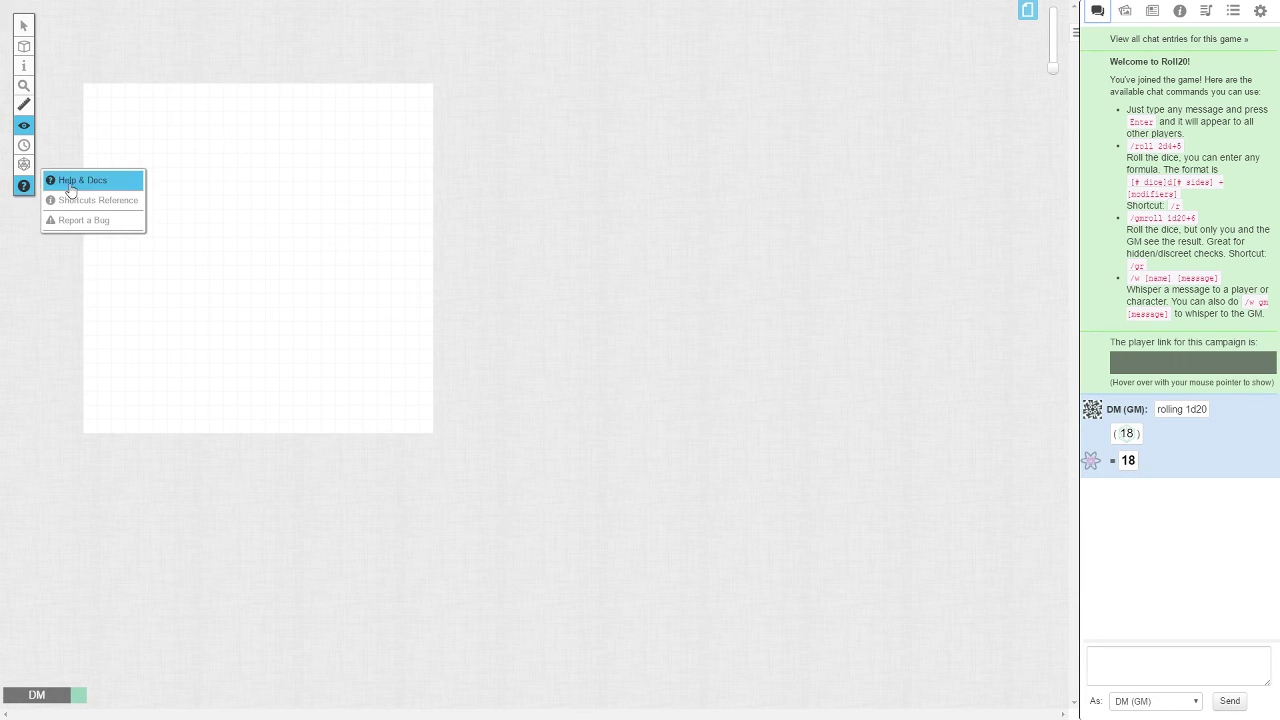